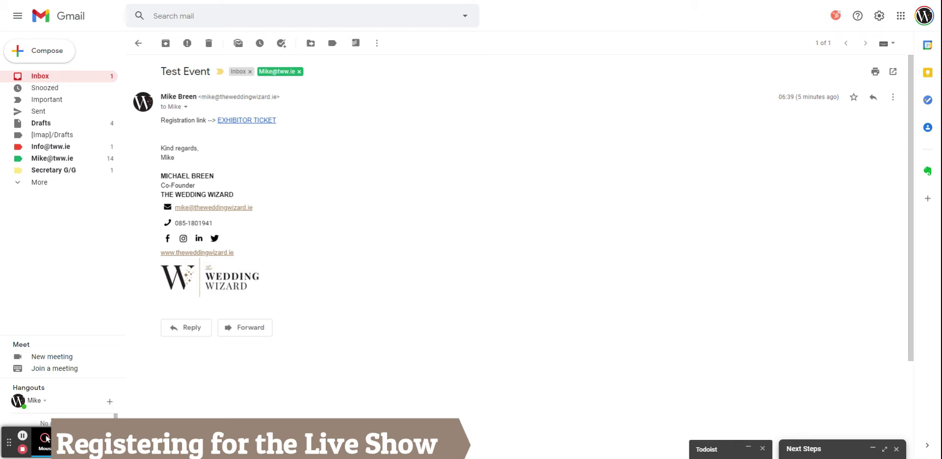
Register for The Wedding Wizard DEMO EVENT with the Exhibitor Ticket through the e-mailed registration link, signing in with the existing account
left_click(254, 121)
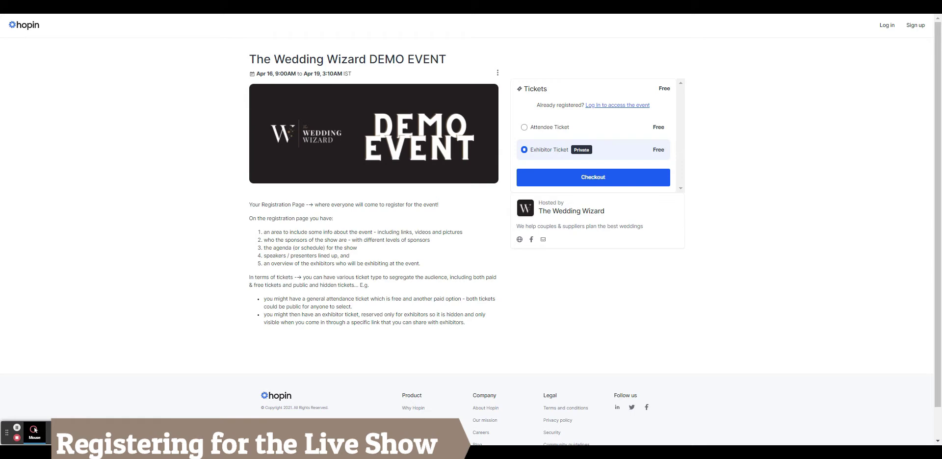
left_click(598, 182)
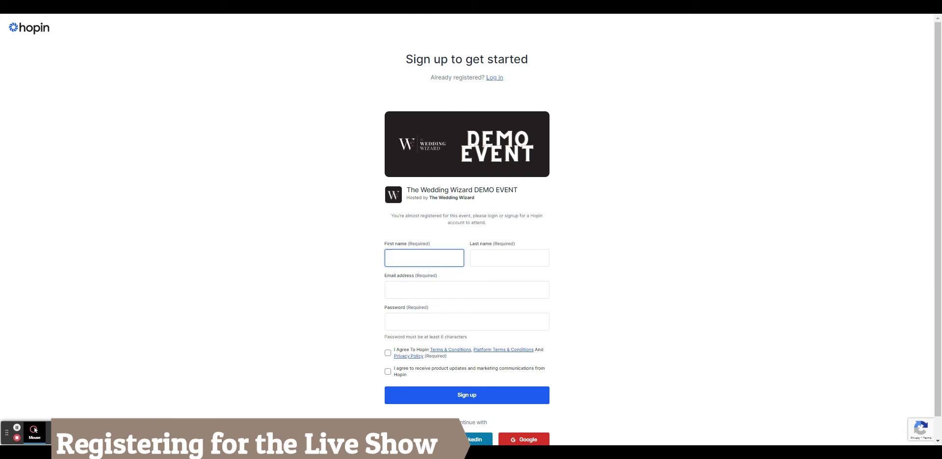
left_click(497, 79)
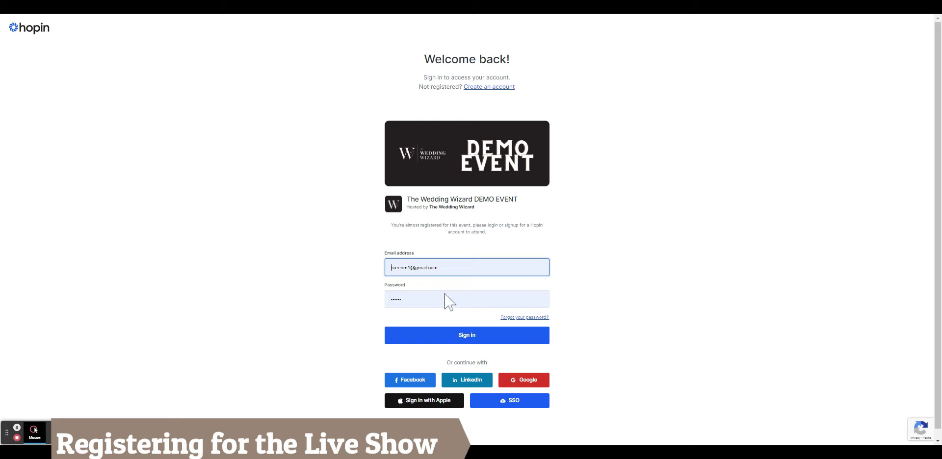
left_click(461, 338)
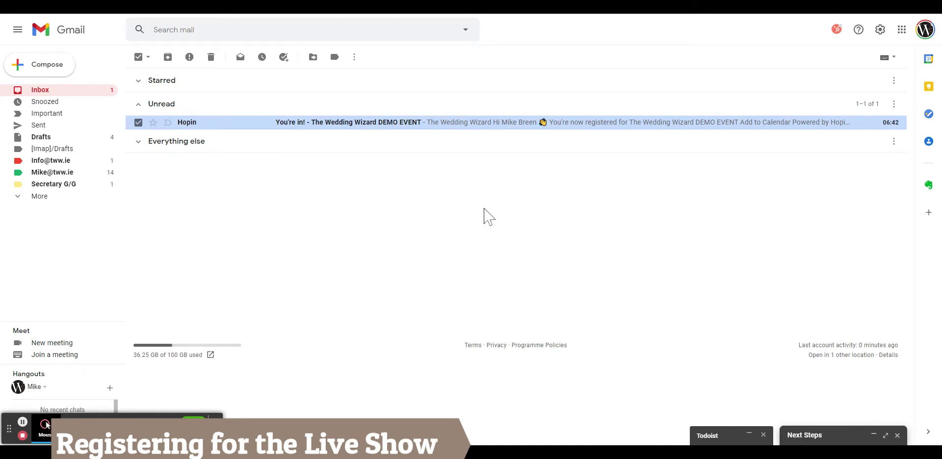
Open the event's registration confirmation e-mail and enter the live DEMO EVENT, signing in as an already registered participant
left_click(187, 129)
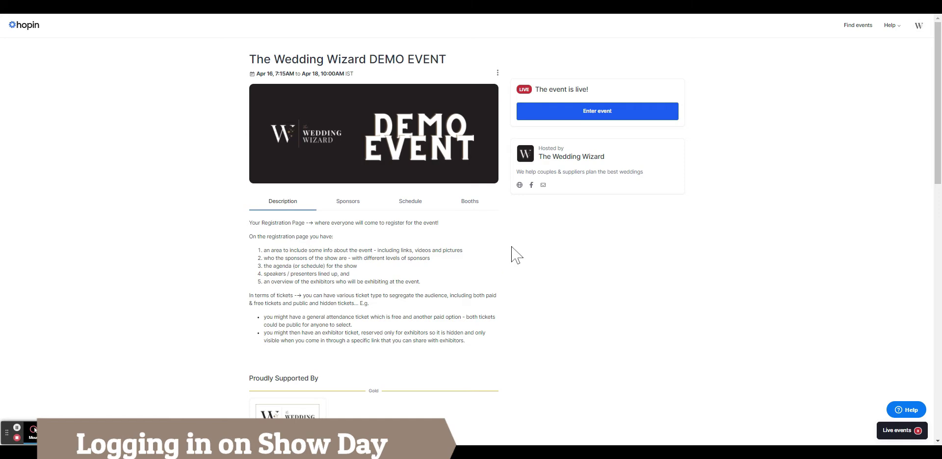
left_click(546, 117)
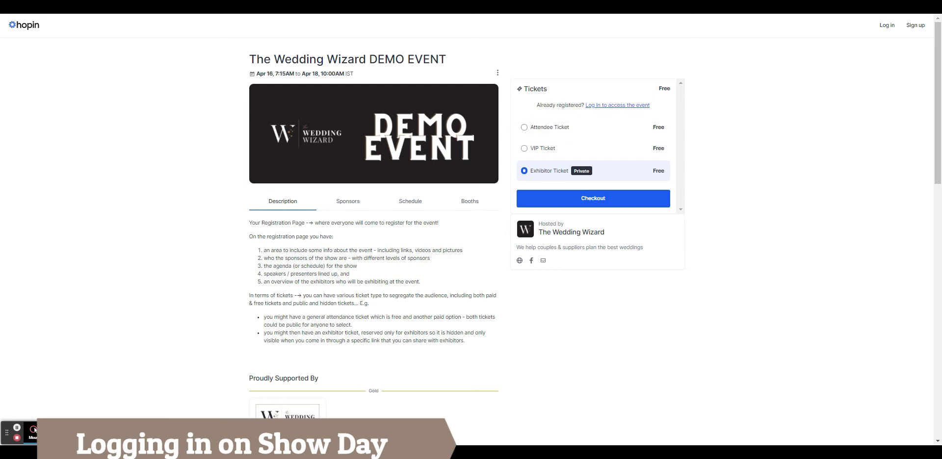
left_click(583, 199)
left_click(613, 106)
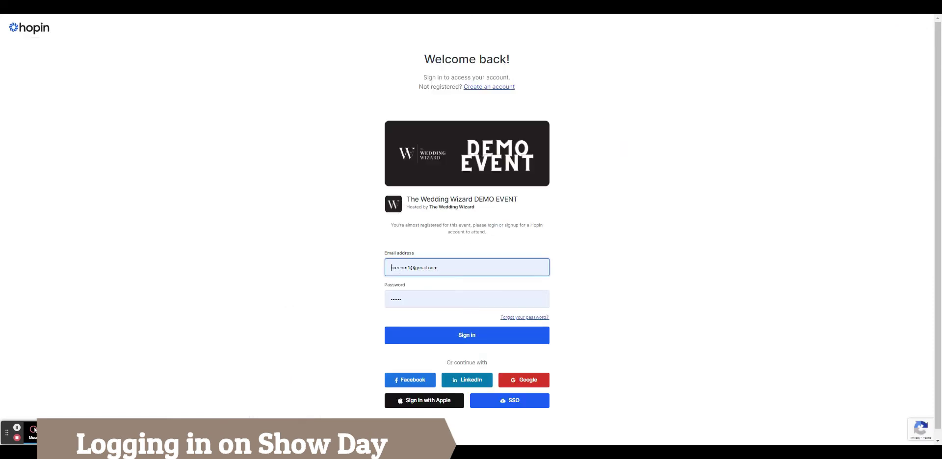
left_click(469, 342)
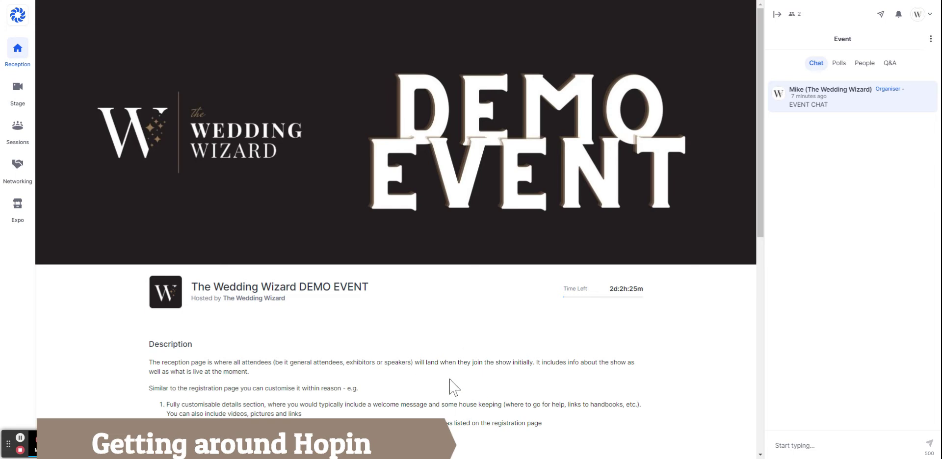
Review the reception page's description, sponsors and schedule, and view the event's Sessions area
scroll(450, 381, "down", 2)
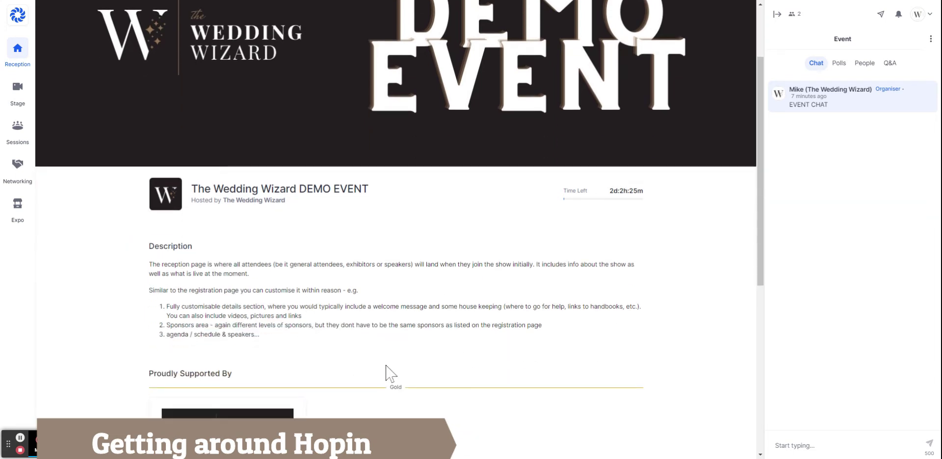
scroll(351, 339, "down", 3)
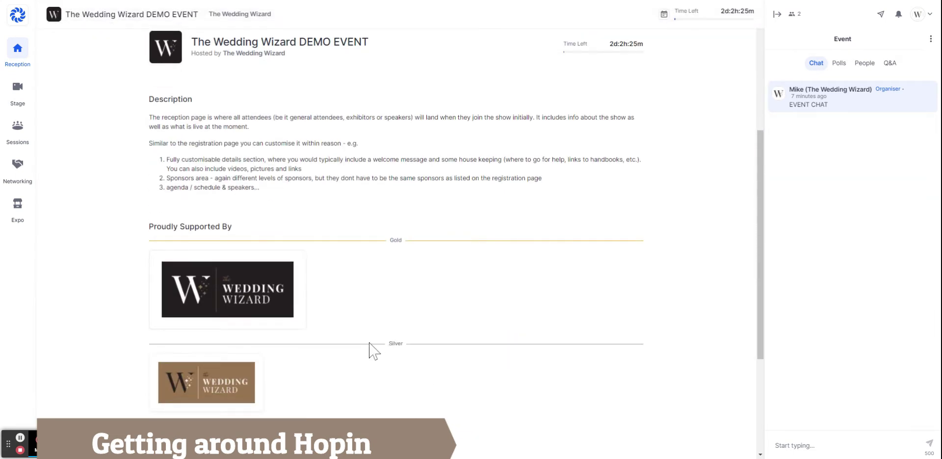
scroll(384, 353, "down", 4)
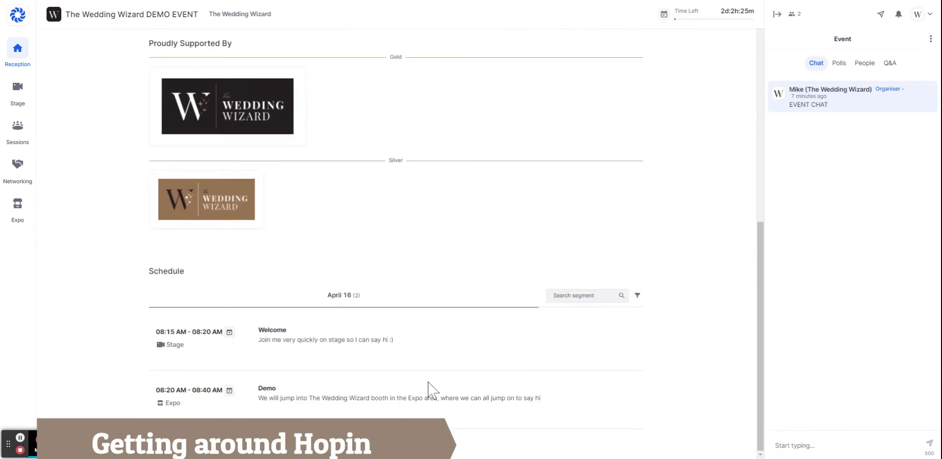
scroll(429, 385, "up", 10)
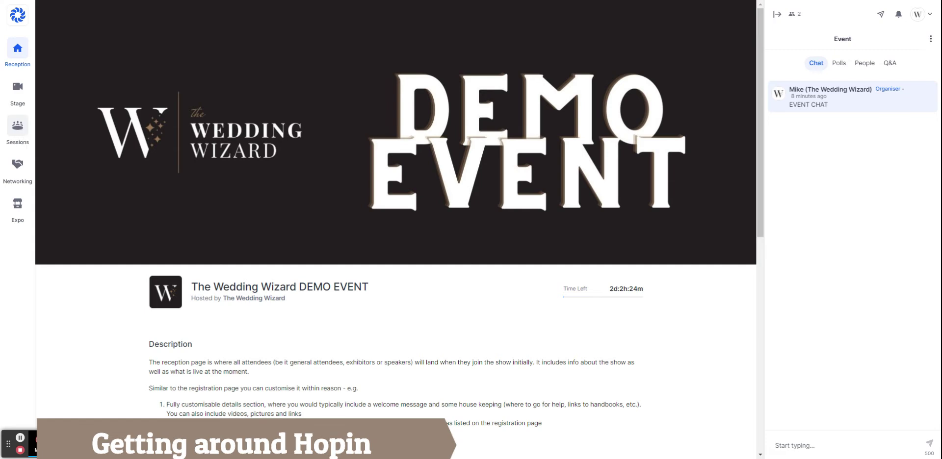
left_click(20, 133)
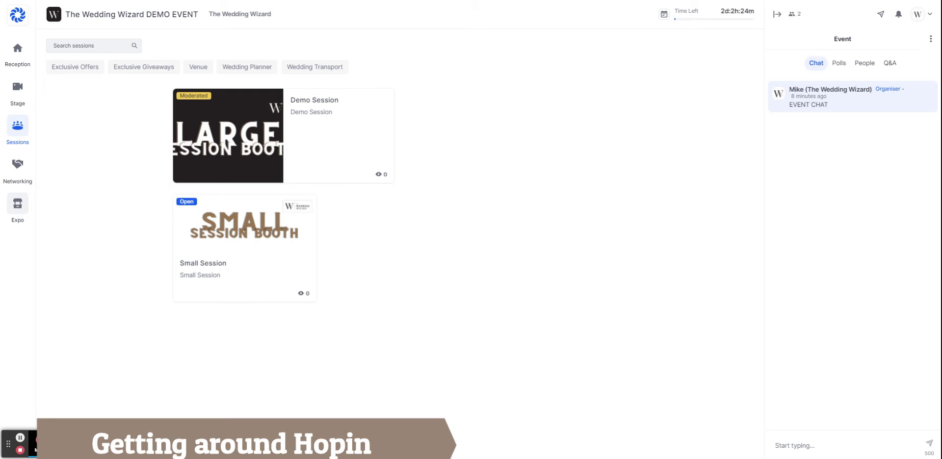
Go to the event's Stage and post "hi" in the stage chat
left_click(18, 88)
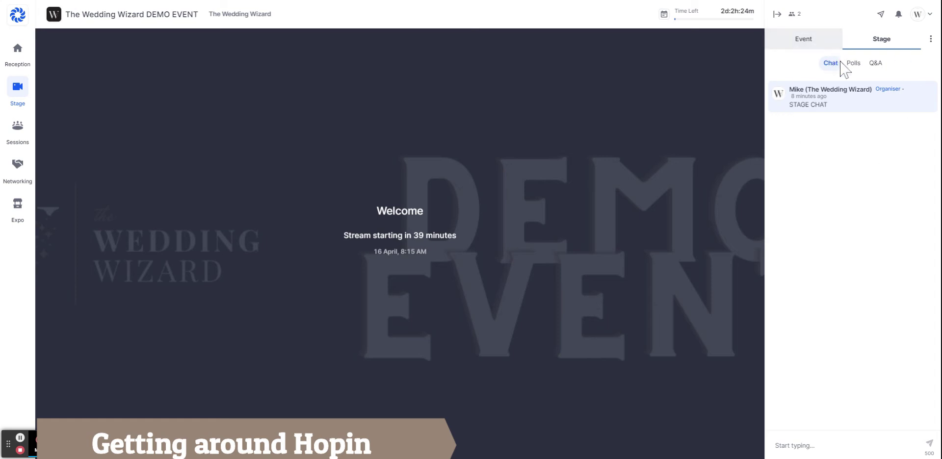
mouse_move(843, 115)
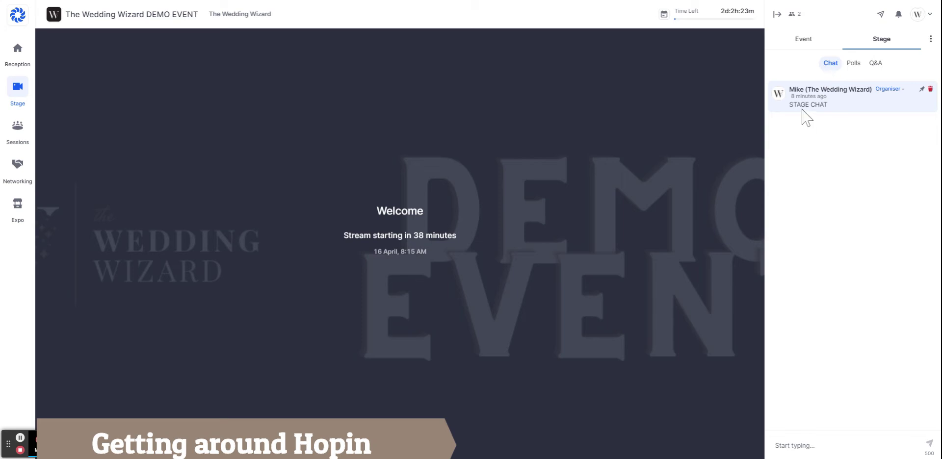
left_click(800, 445)
type("hi")
key("Return")
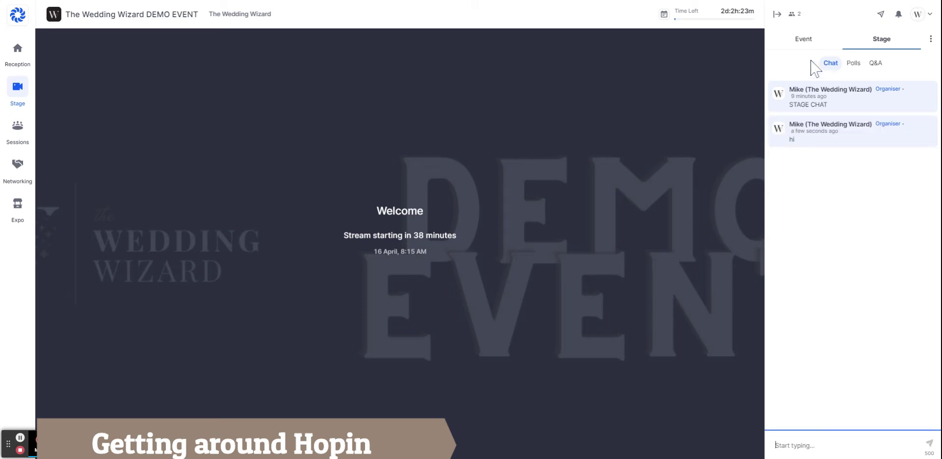
Post "hi" in the event-wide chat while staying on the Stage
left_click(810, 39)
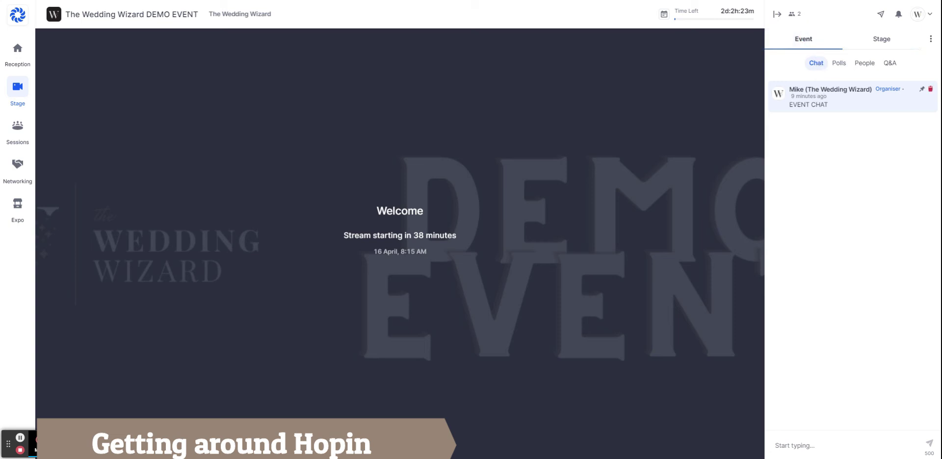
left_click(812, 448)
type("hi")
key("Return")
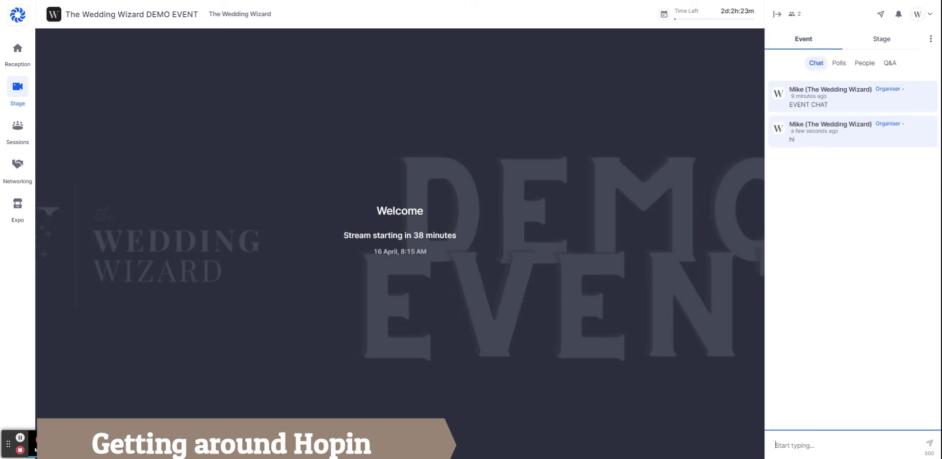
Enter The Wedding Wizard booth in the Expo area and post "Both chat" in the booth chat
left_click(17, 205)
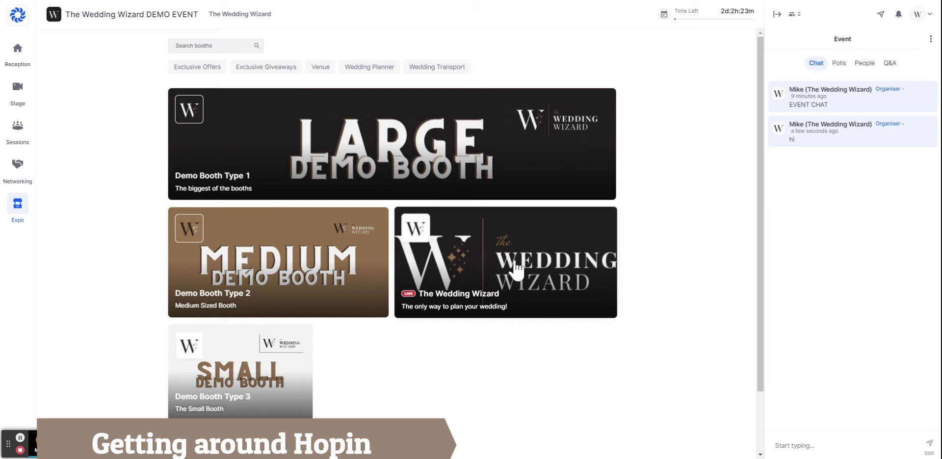
left_click(516, 269)
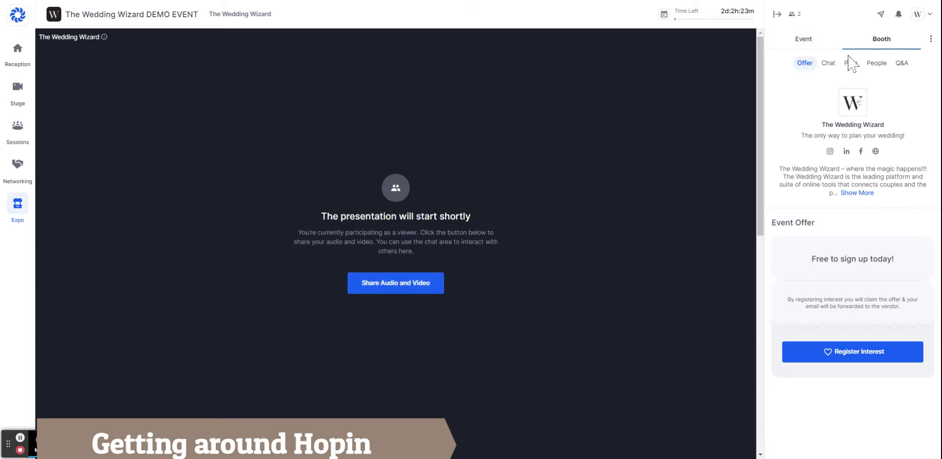
left_click(828, 63)
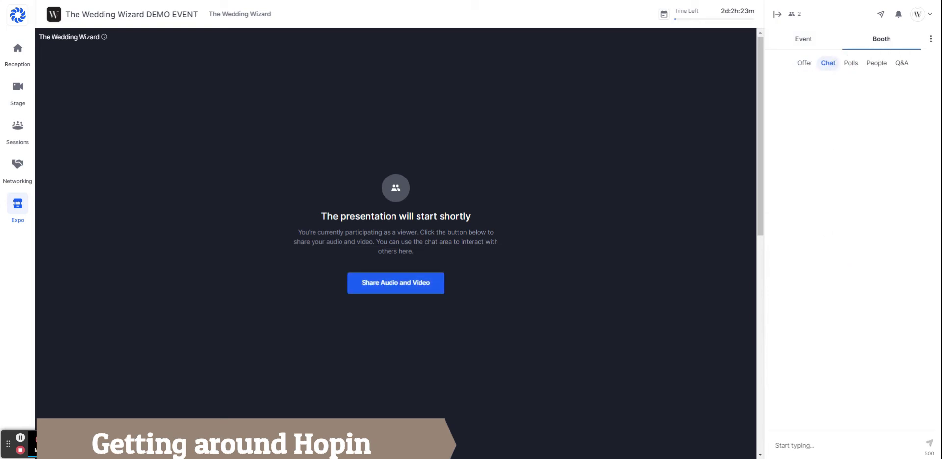
left_click(810, 447)
type("Bot")
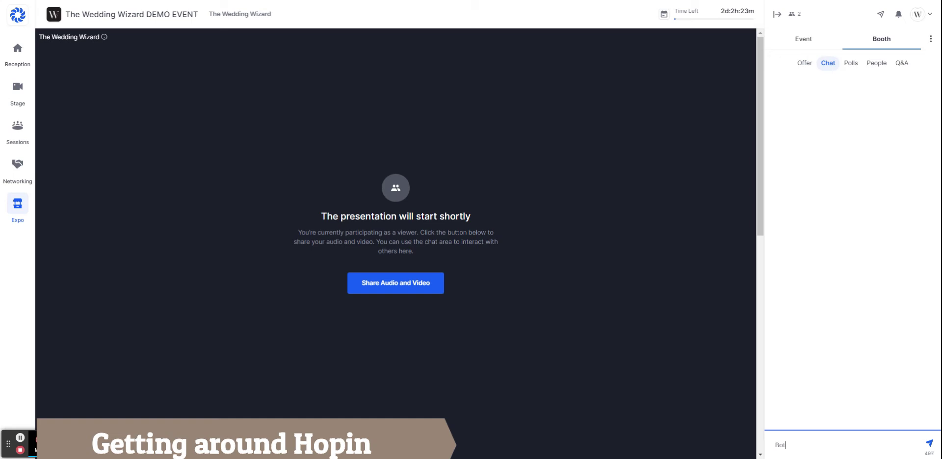
type("h chat")
key("Return")
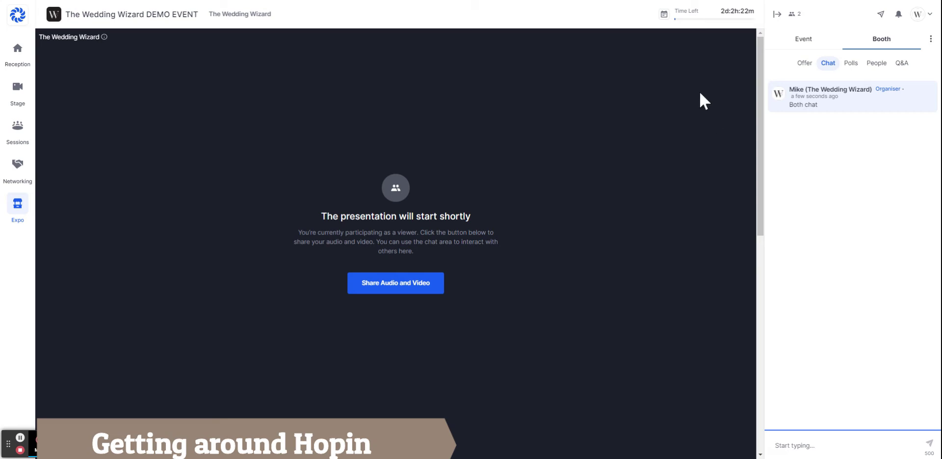
Check the event schedule and read the direct message from another attendee, closing the direct messages again
left_click(663, 15)
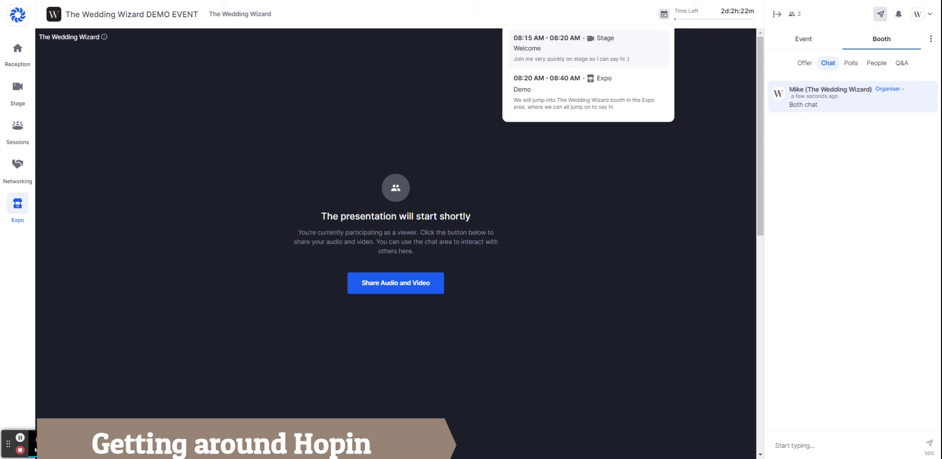
left_click(833, 18)
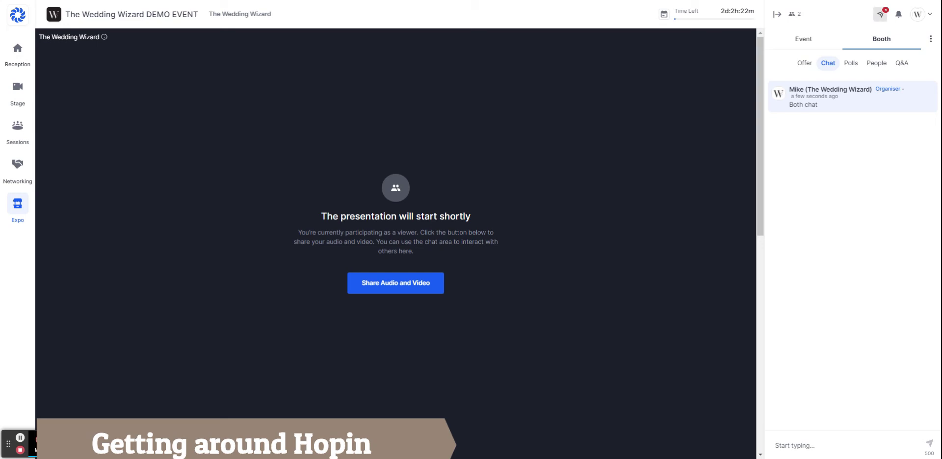
left_click(880, 15)
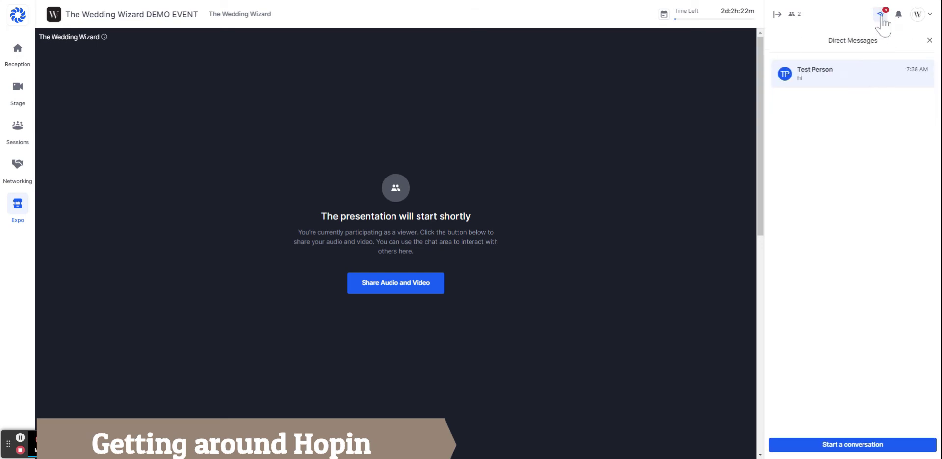
left_click(811, 83)
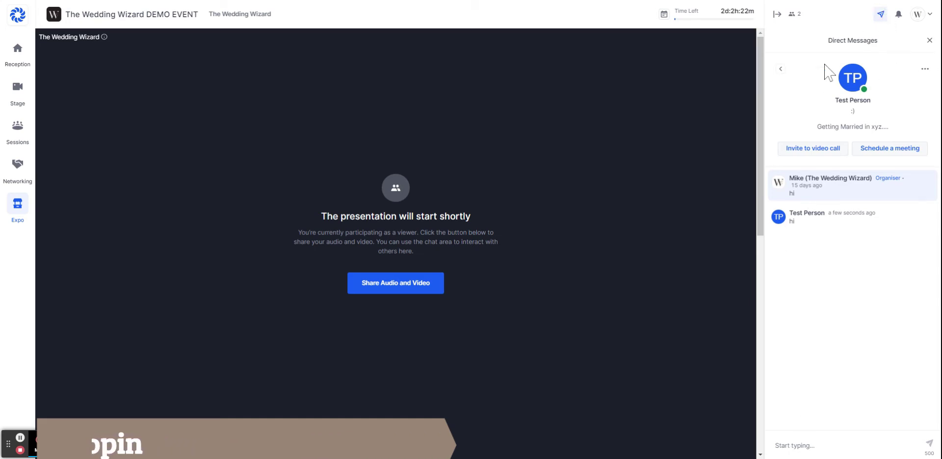
left_click(781, 69)
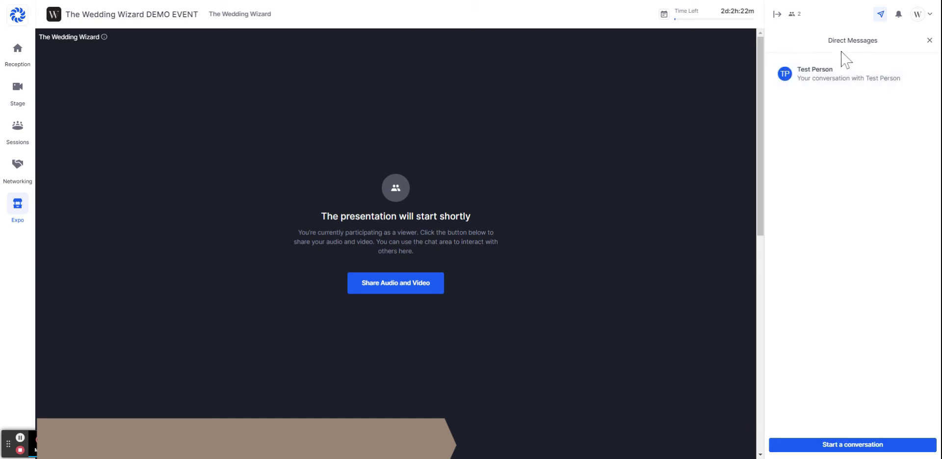
left_click(929, 40)
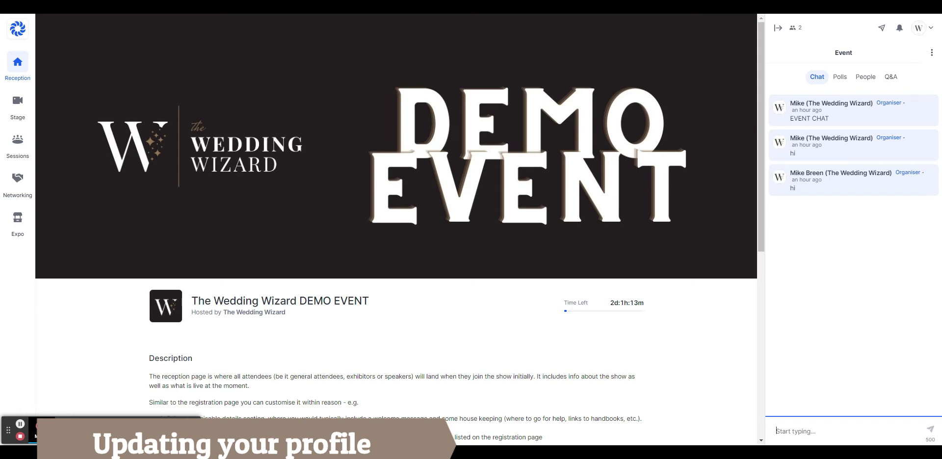
Edit the profile so that the First Name field holds only the given name without the surname, and save it
left_click(919, 28)
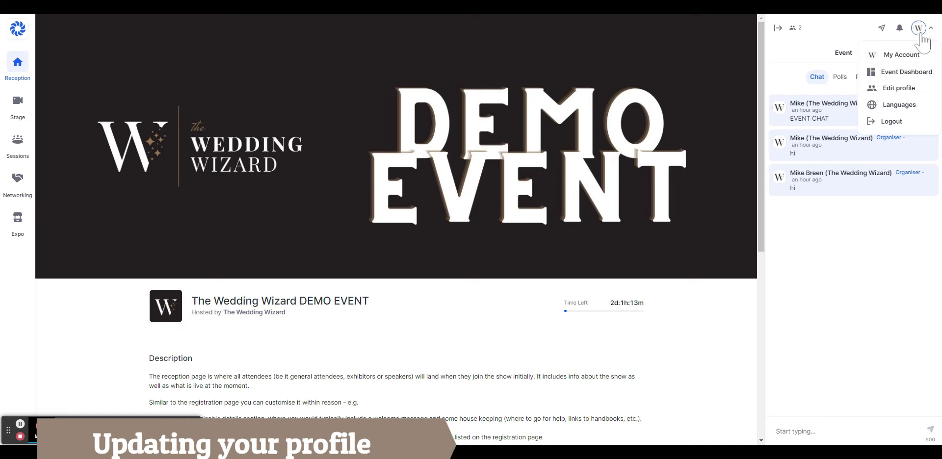
left_click(896, 90)
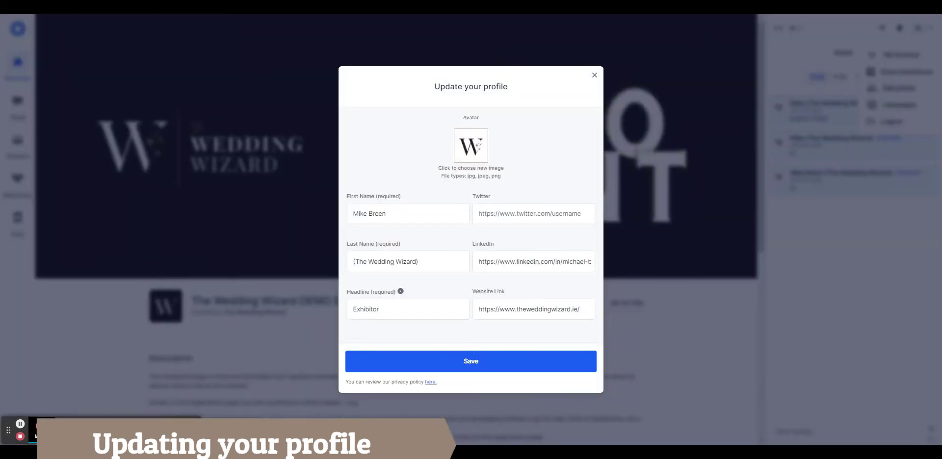
left_click(386, 214)
double_click(368, 214)
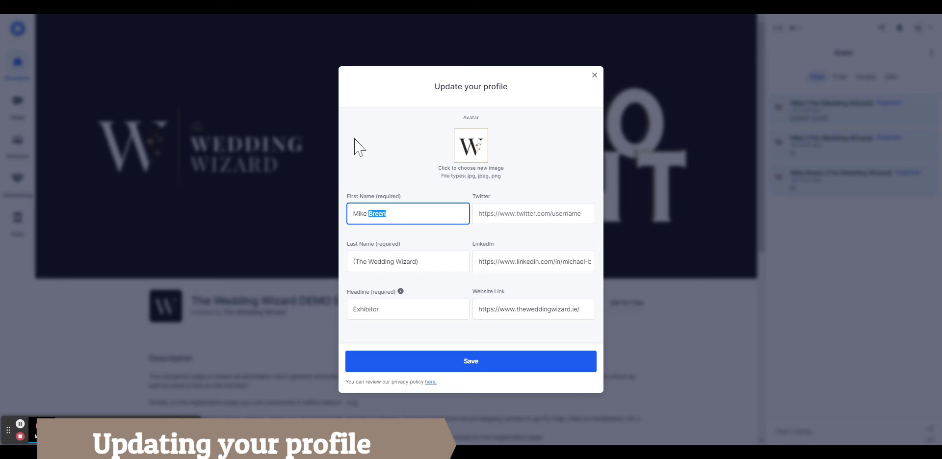
left_click(402, 216)
key("BackSpace")
key("BackSpace")
key("BackSpace")
key("BackSpace")
key("BackSpace")
type("e")
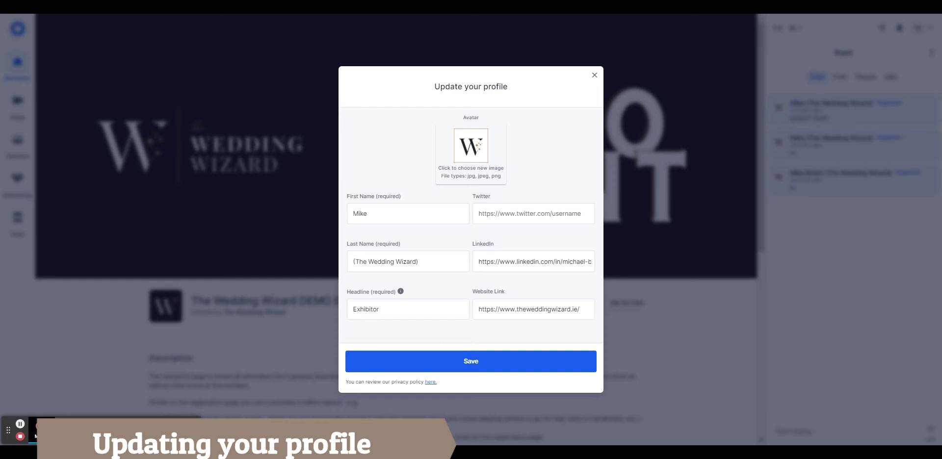
left_click(482, 372)
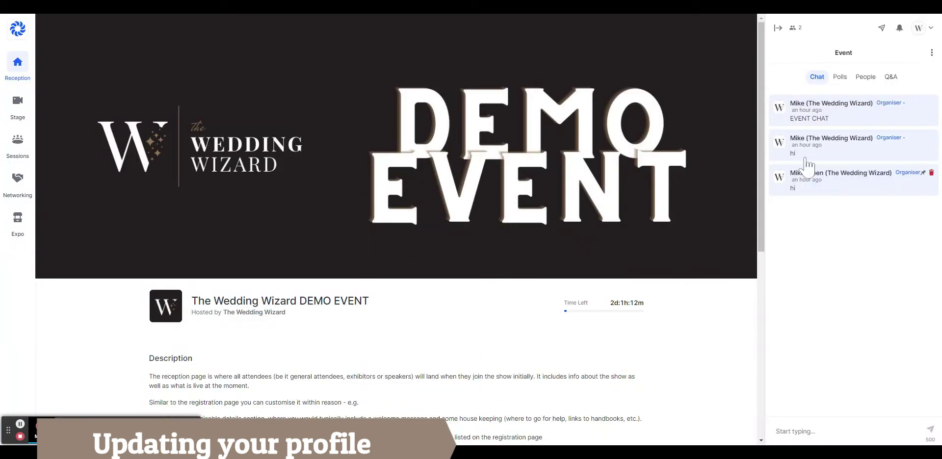
Edit the profile so that the Last Name field holds only the surname instead of the company name, and save it
left_click(926, 30)
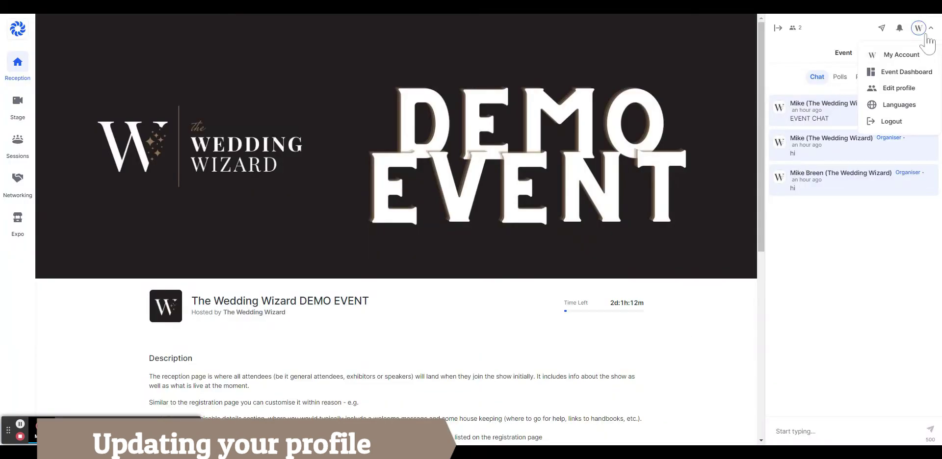
left_click(898, 89)
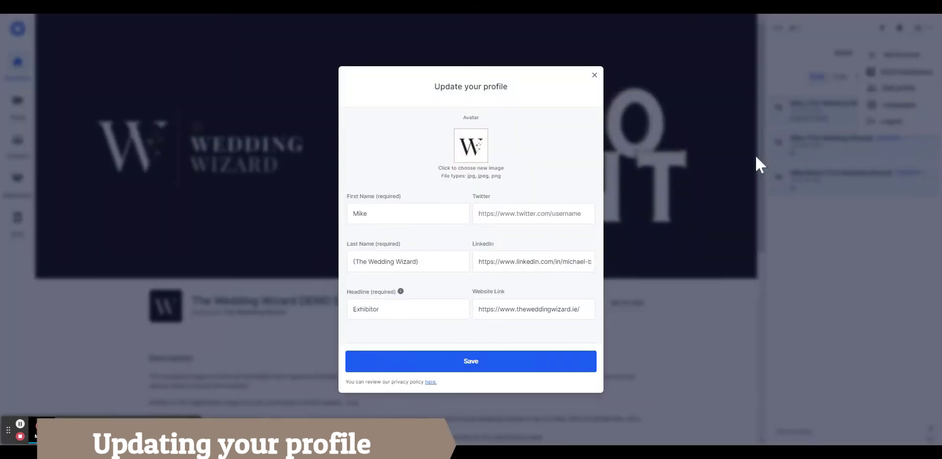
left_click_drag(431, 262, 232, 265)
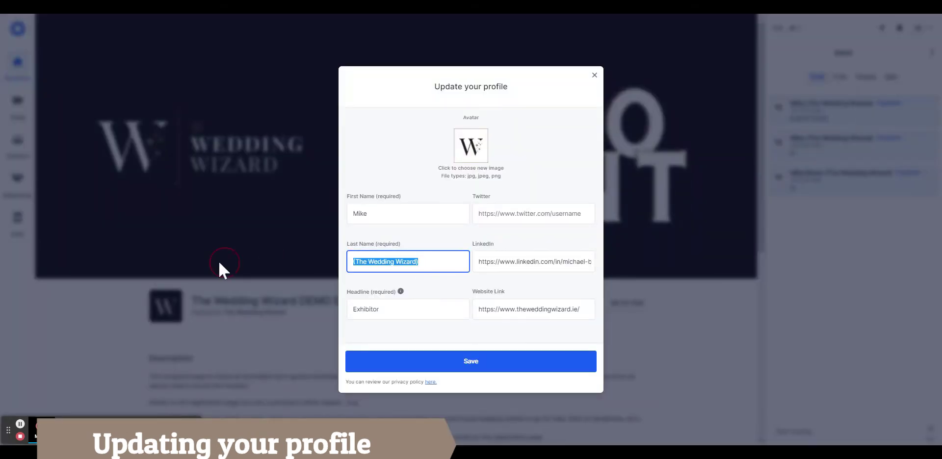
type("Breen")
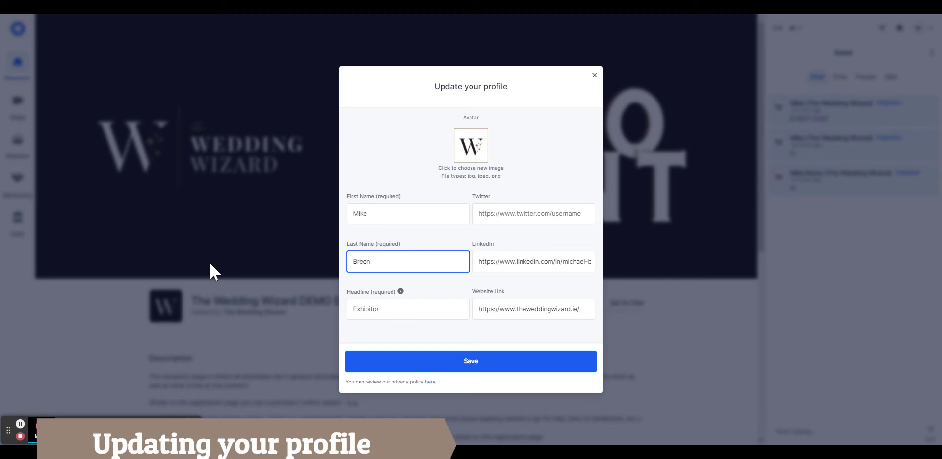
left_click(539, 363)
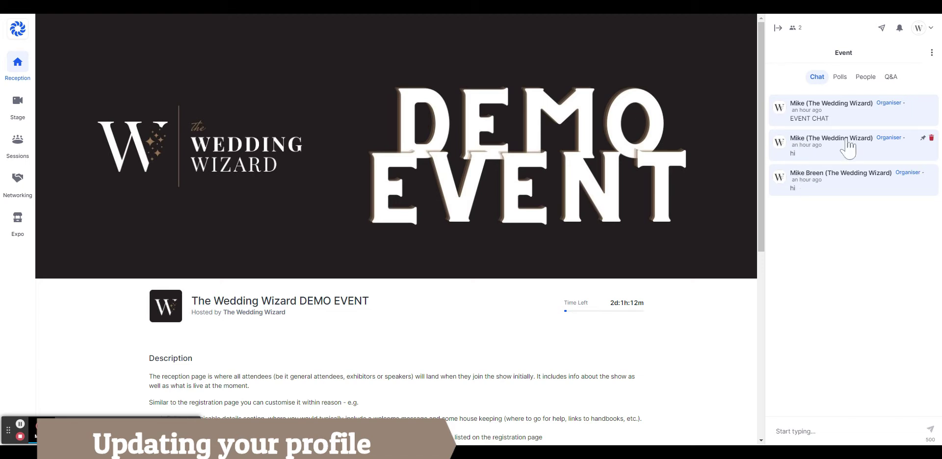
Post "Hi" in the event-wide chat from the Reception area
left_click(806, 431)
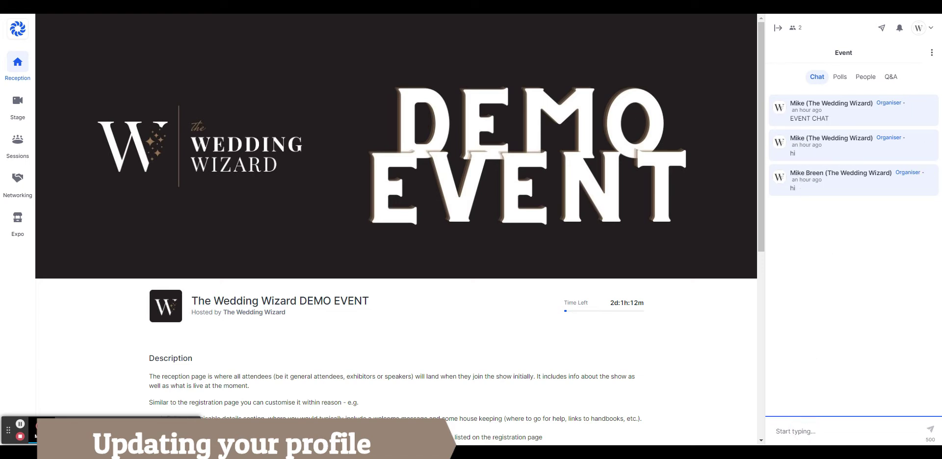
type("Hi")
key("Return")
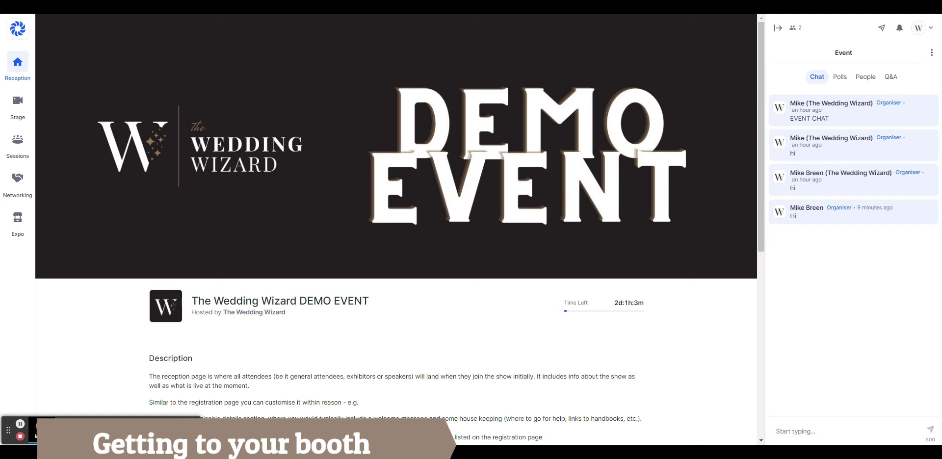
Go to the Expo area and filter the booths by Venue, clearing the filter again
left_click(20, 224)
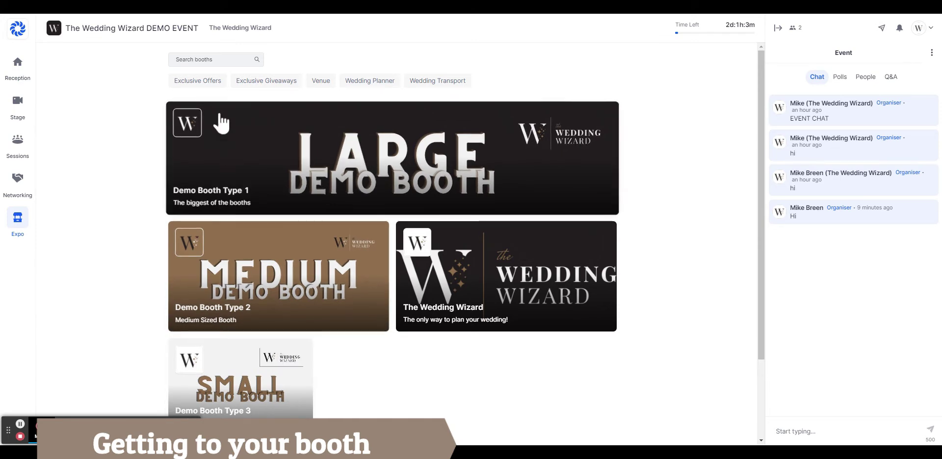
left_click(195, 60)
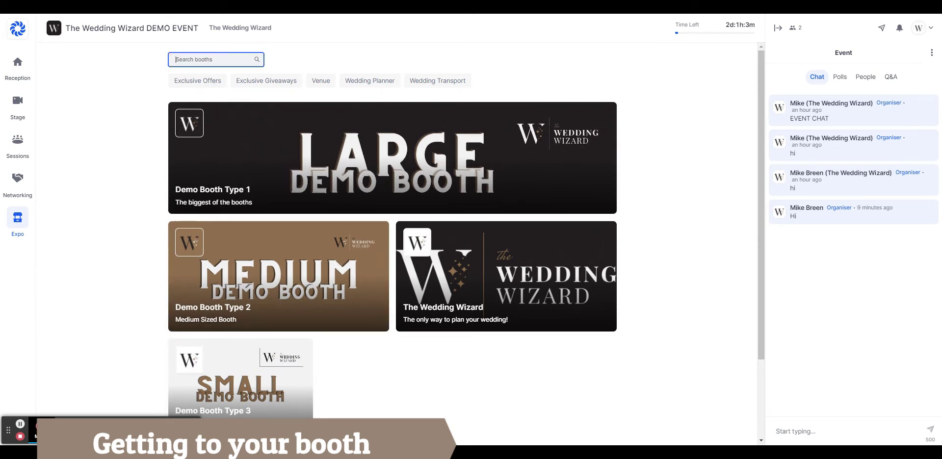
left_click(320, 81)
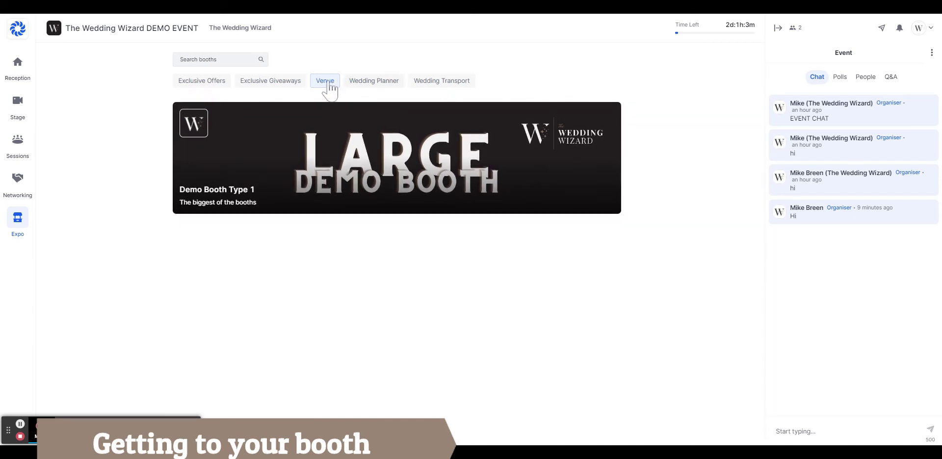
left_click(325, 82)
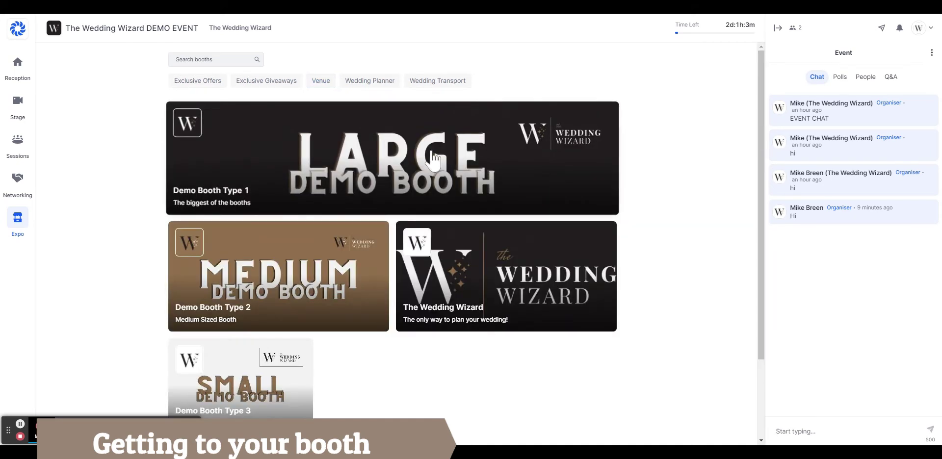
Enter The Wedding Wizard booth and look over its page, chat and people list, returning to the booth chat
left_click(528, 281)
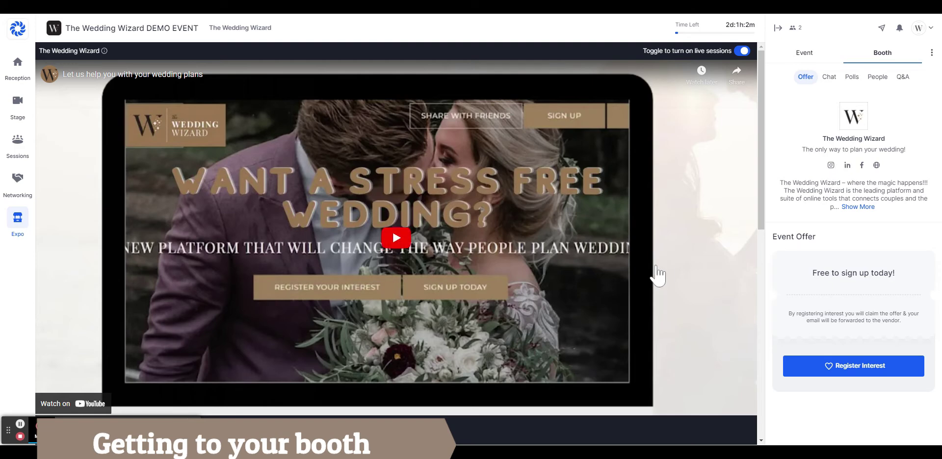
scroll(657, 275, "down", 6)
scroll(625, 331, "up", 6)
left_click(829, 79)
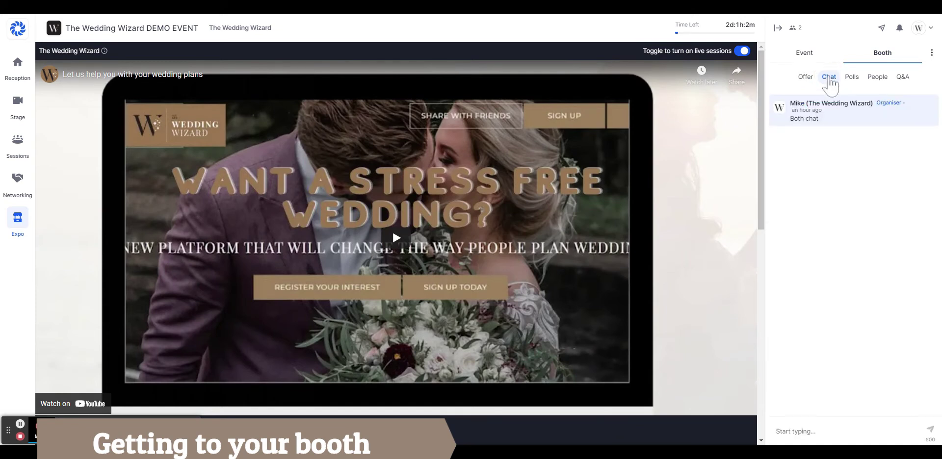
left_click(876, 80)
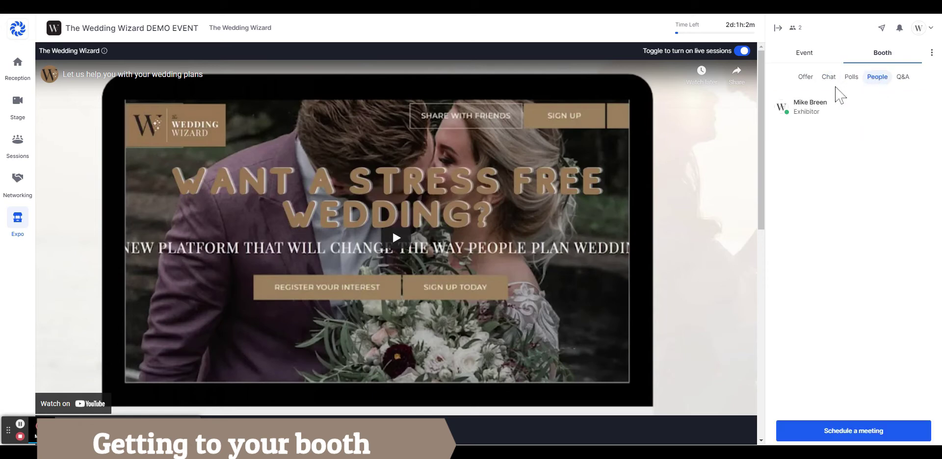
left_click(829, 80)
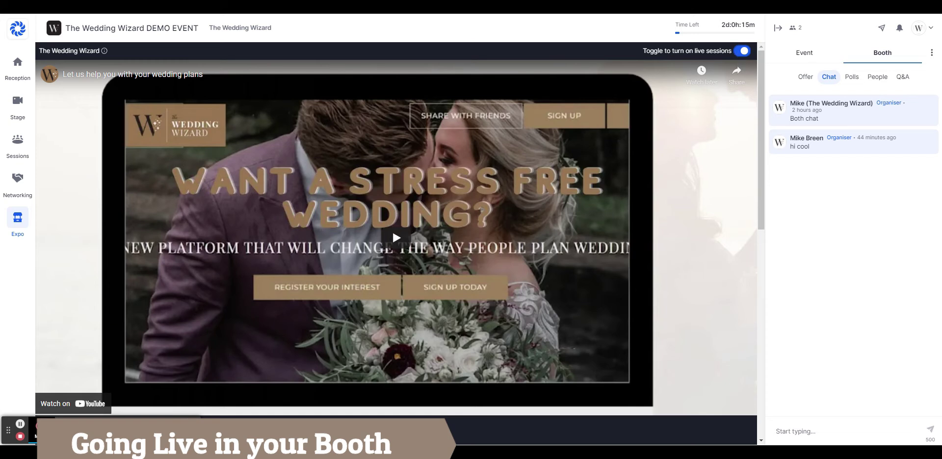
Switch the booth from presentation mode to live sessions and share audio and video there
left_click(741, 51)
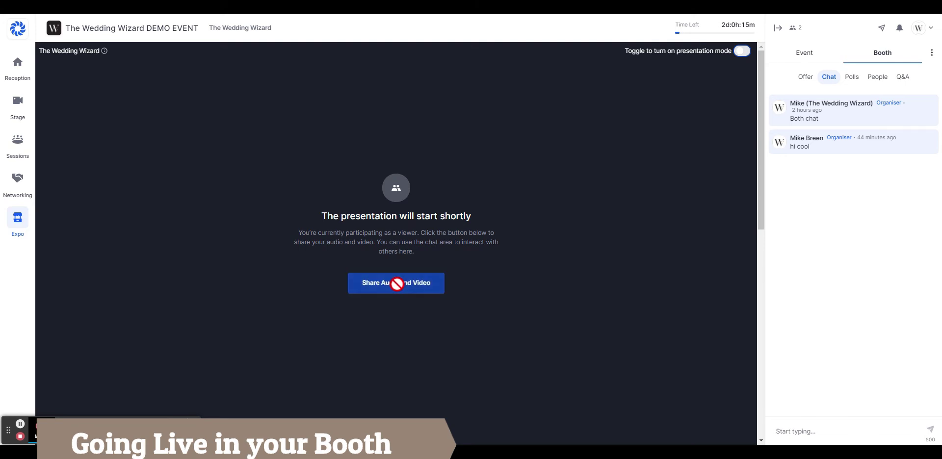
left_click(398, 285)
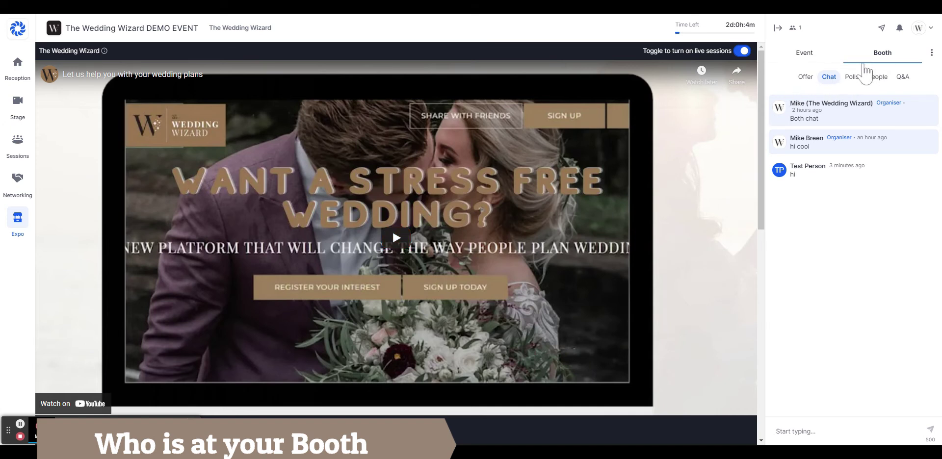
Check who is currently at the booth in its people list and compare it with the booth chat
left_click(885, 82)
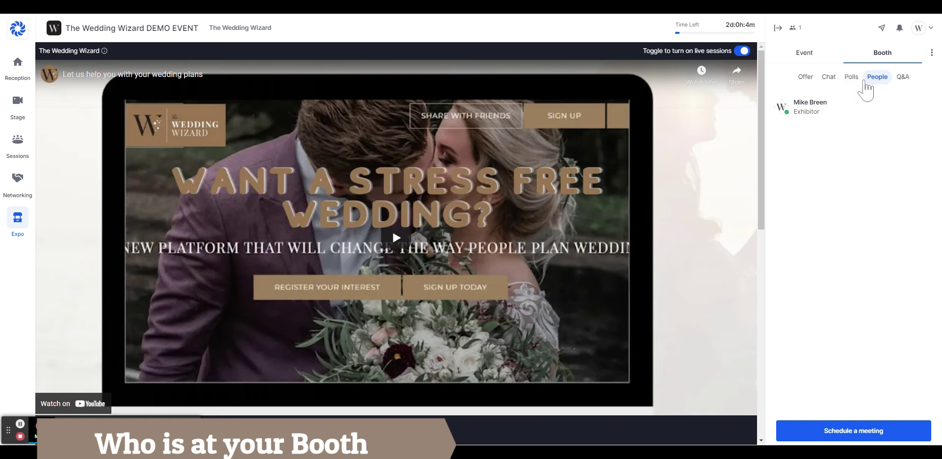
left_click(829, 79)
left_click(873, 80)
left_click(832, 82)
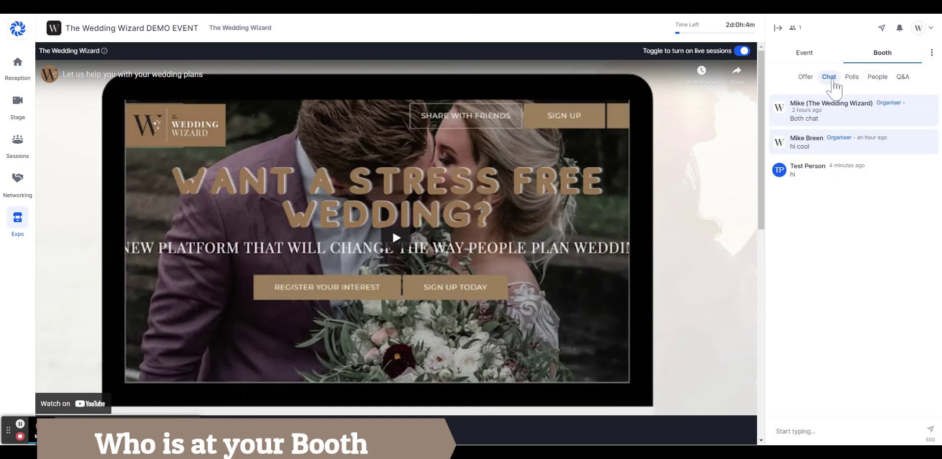
left_click(882, 82)
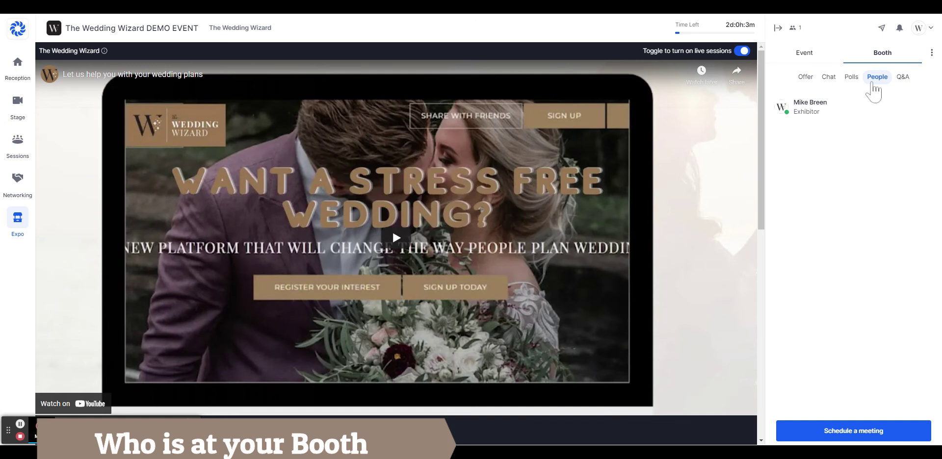
left_click(829, 79)
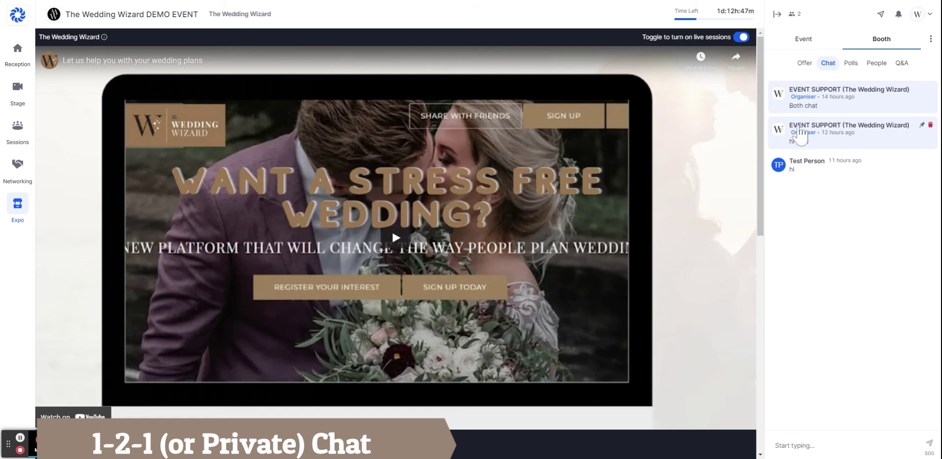
View the test attendee's contact options in the booth chat and the direct messages with the other person at the booth, closing them again
left_click(798, 165)
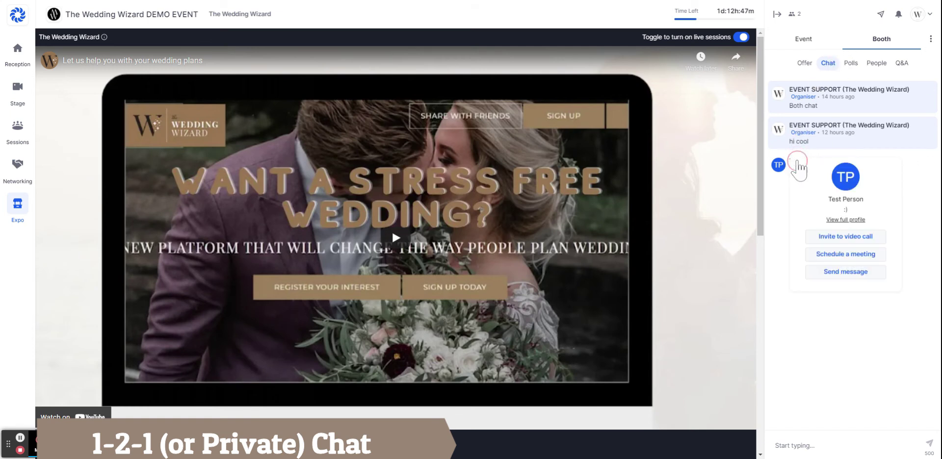
left_click(840, 275)
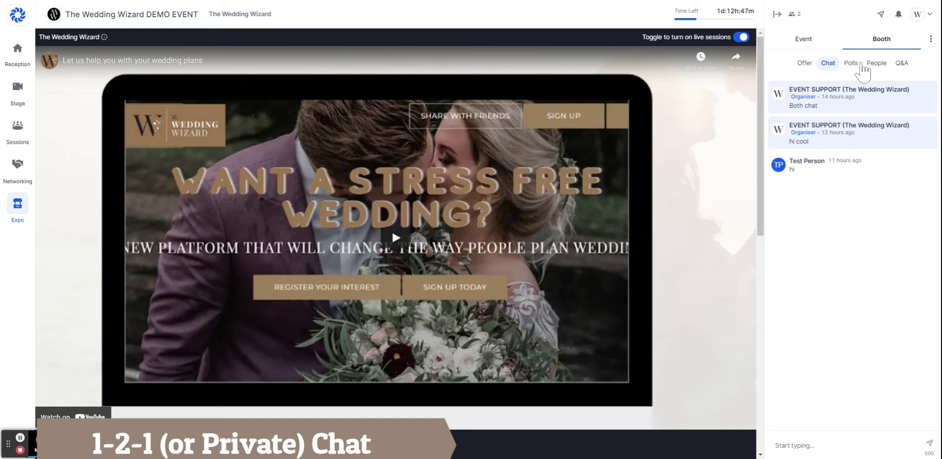
left_click(877, 65)
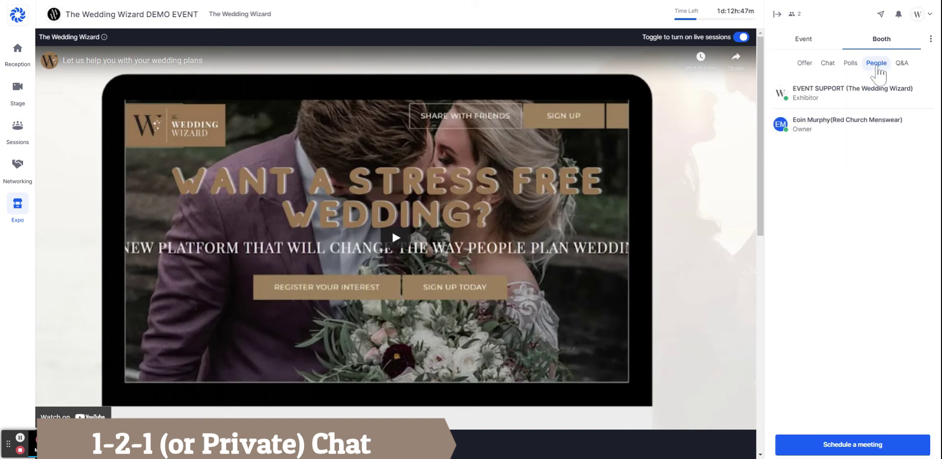
left_click(837, 124)
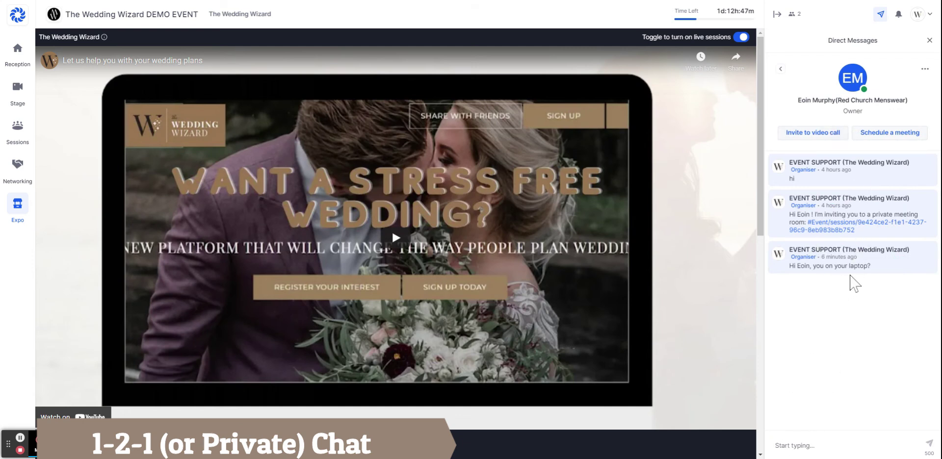
left_click(783, 73)
left_click(929, 40)
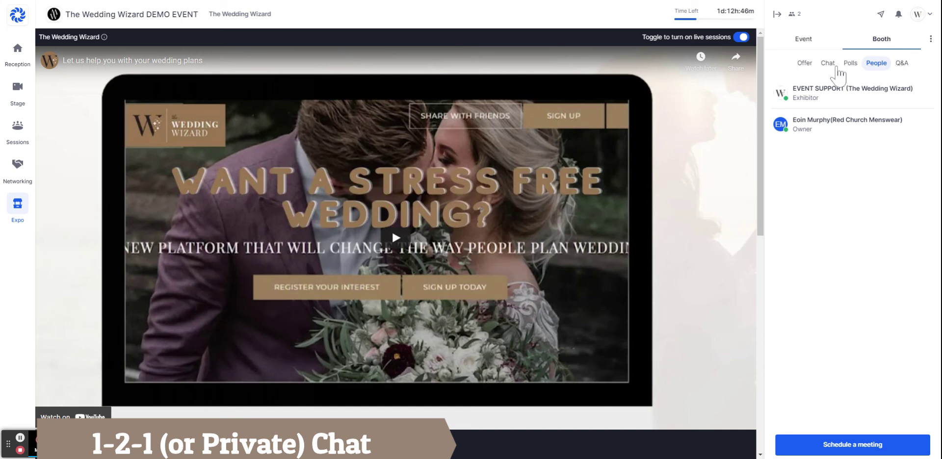
Check the event-wide chat and people list, returning to the booth chat
left_click(812, 45)
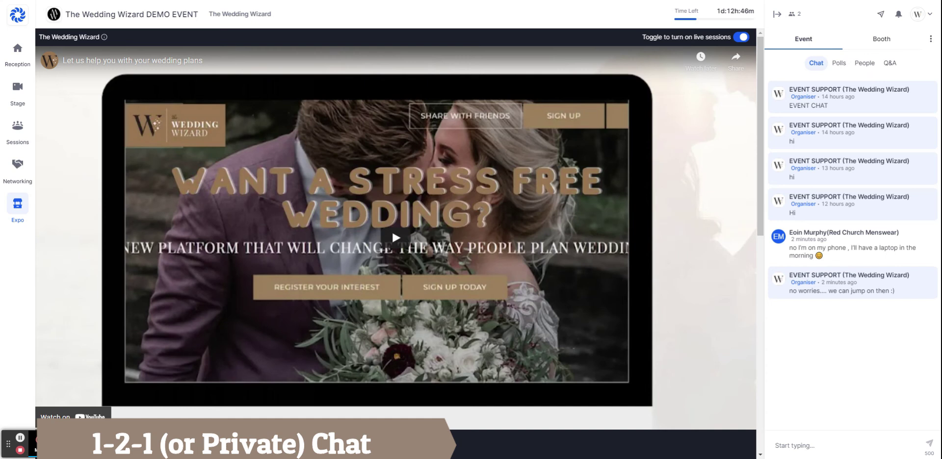
left_click(864, 64)
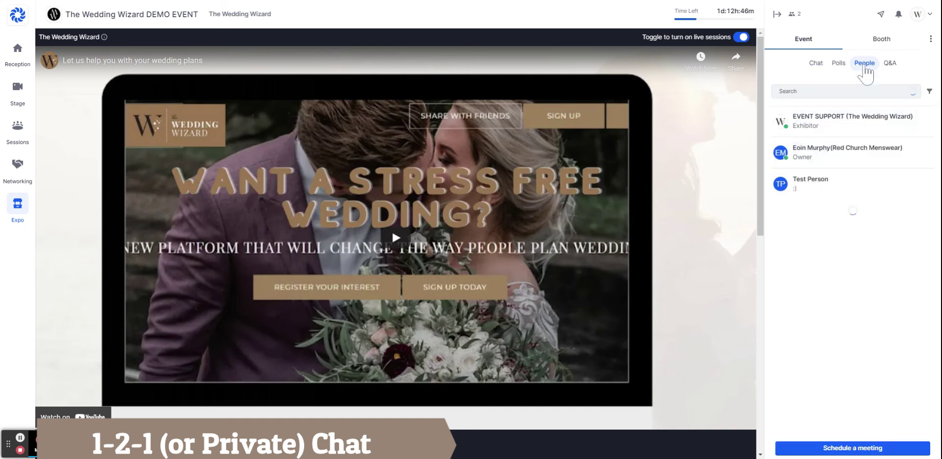
left_click(880, 39)
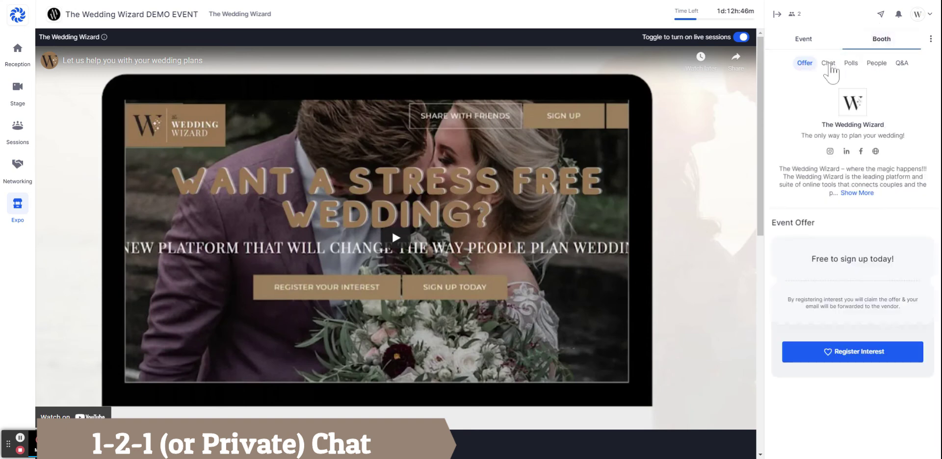
left_click(829, 66)
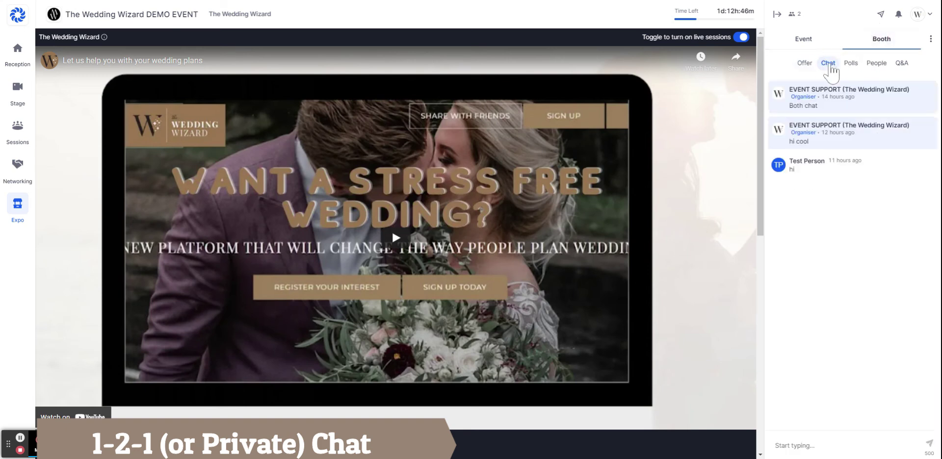
Send the test attendee from the booth chat the direct message "hi" and close the direct messages
left_click(817, 167)
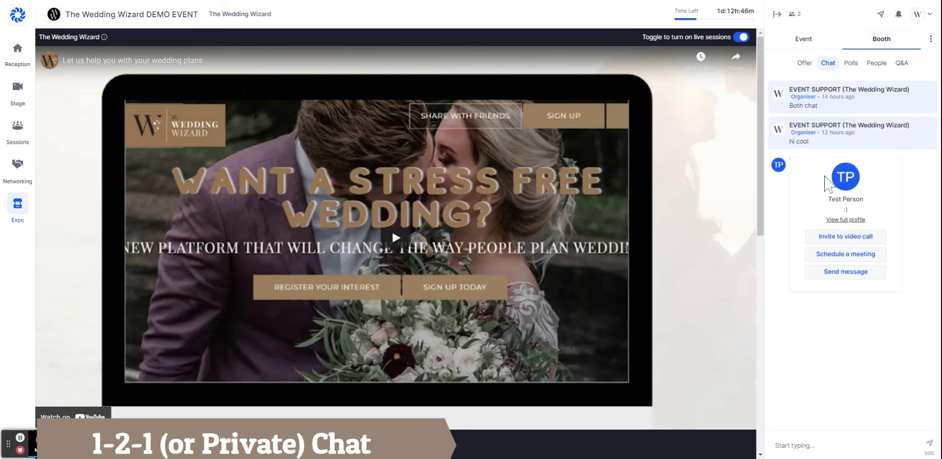
left_click(848, 277)
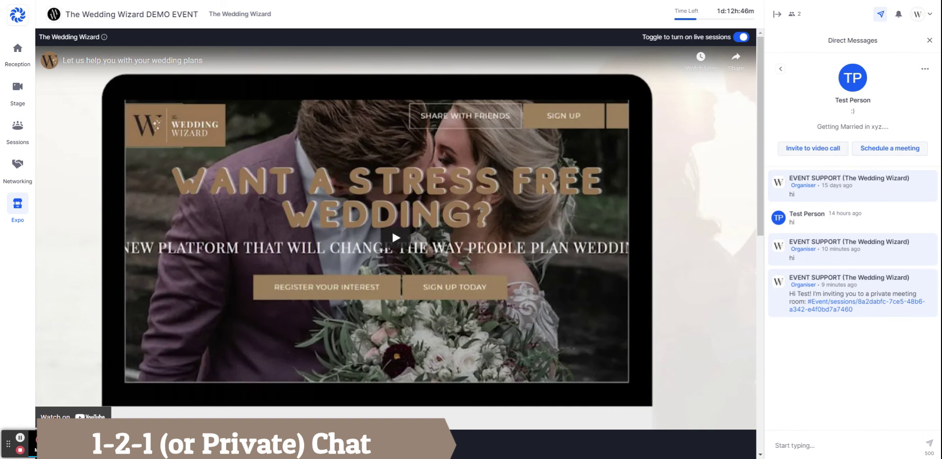
left_click(794, 445)
type("hi")
key("Return")
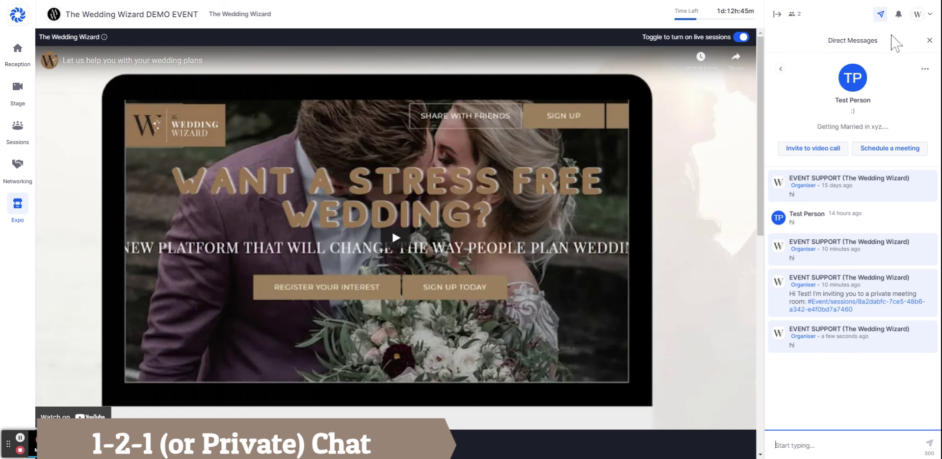
left_click(929, 41)
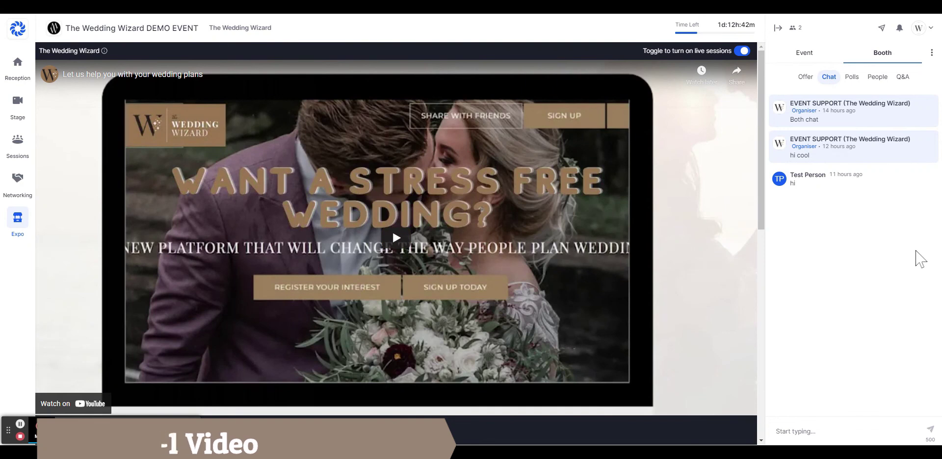
mouse_move(816, 184)
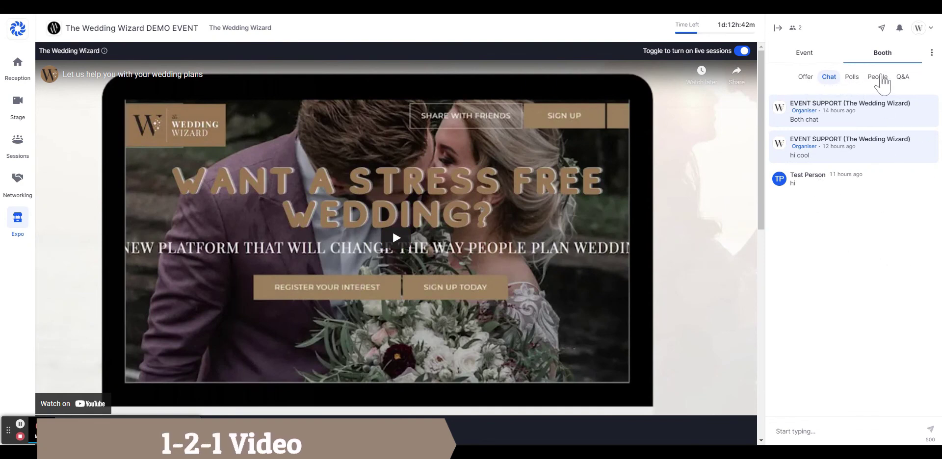
Send the test attendee from the booth chat the direct message "hi, want to have a call on that"
left_click(813, 176)
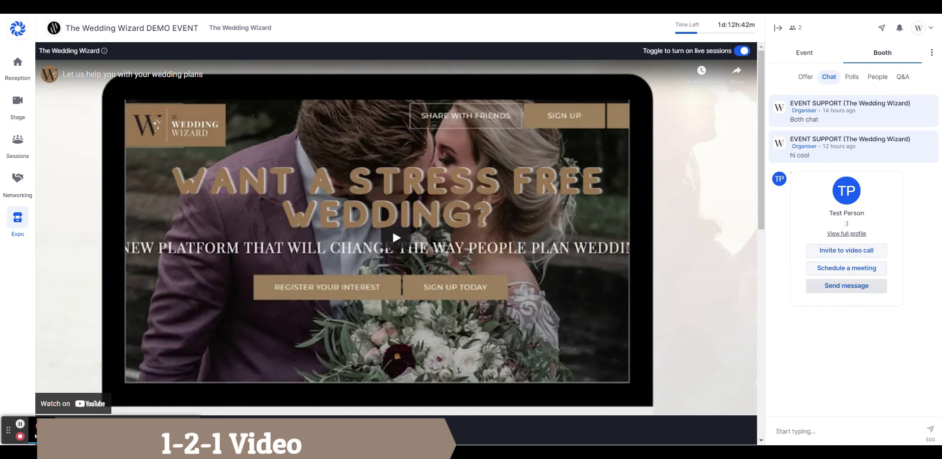
left_click(848, 287)
left_click(798, 430)
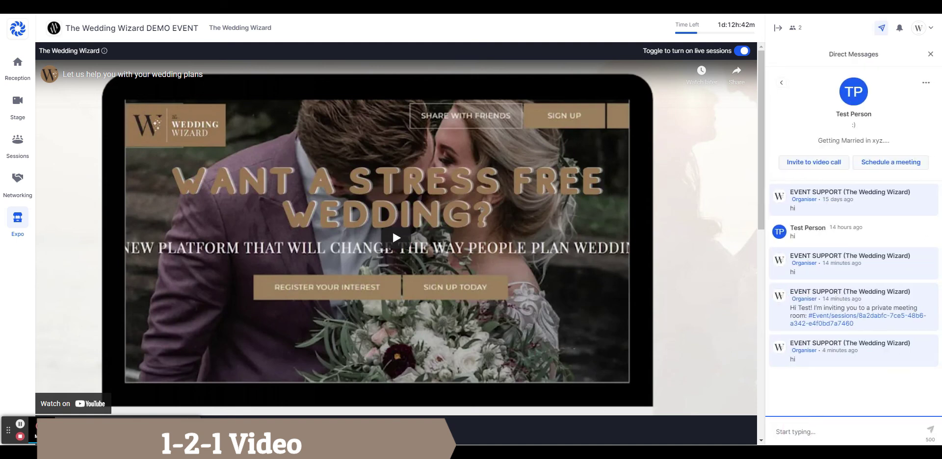
type("hi ")
type("on that")
key("Return")
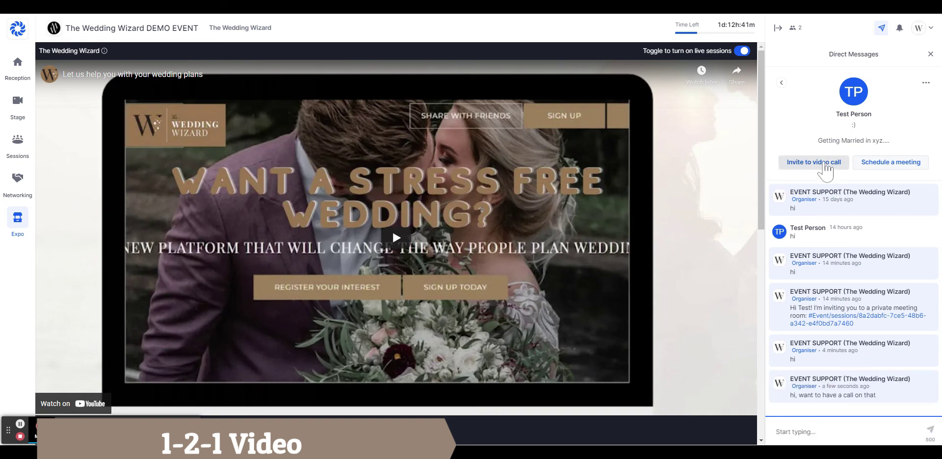
Invite the test attendee to a private video call, enter the new meeting room and share audio and video there
left_click(801, 166)
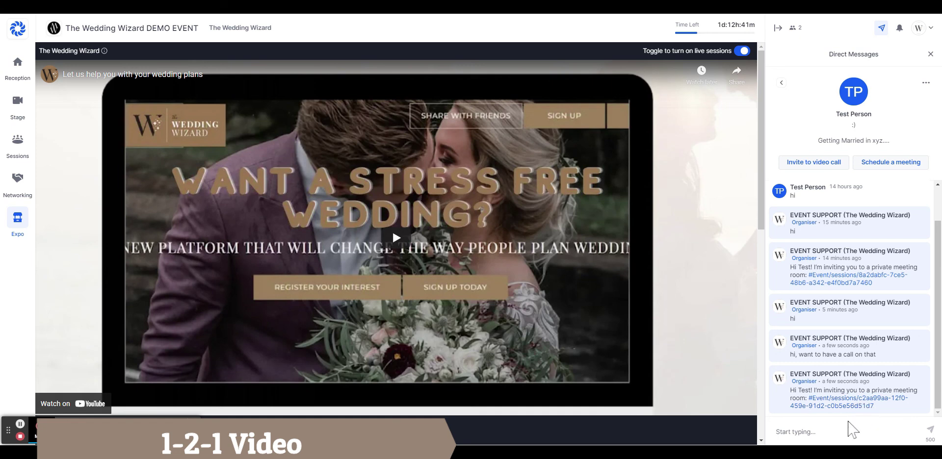
left_click(858, 404)
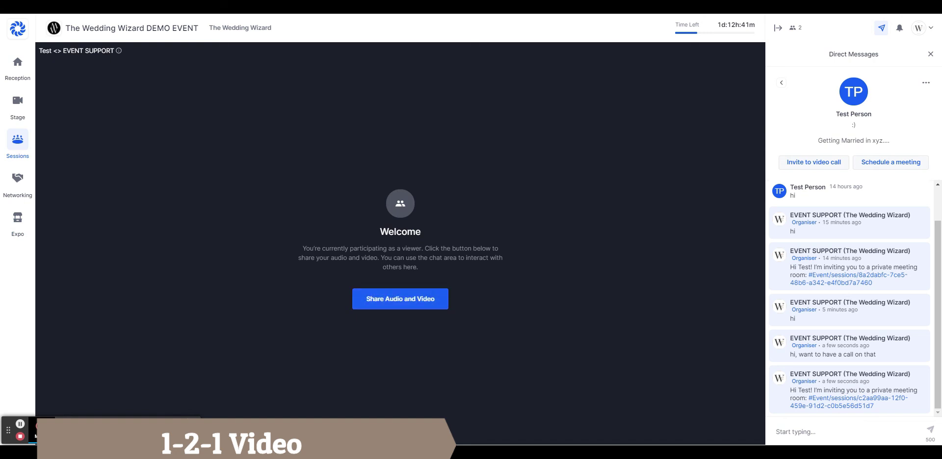
left_click(401, 307)
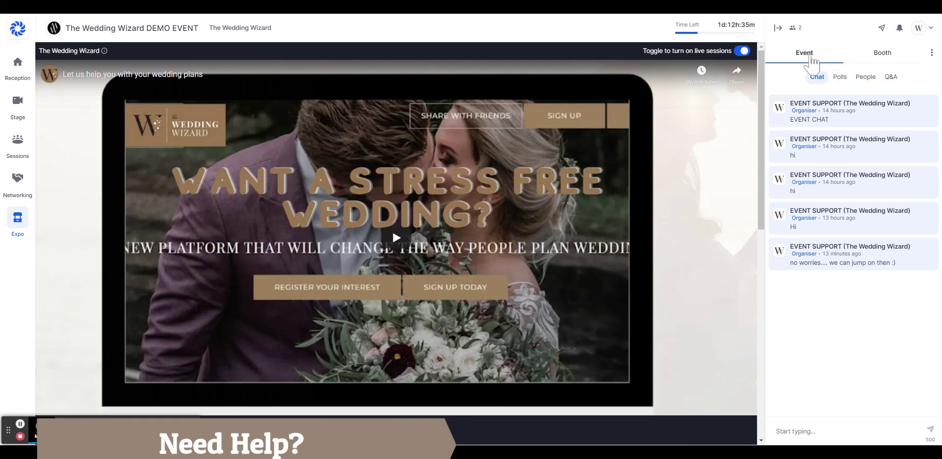
Locate the event support contact in the event-wide people list and view its profile card from the event chat, closing it again
left_click(869, 82)
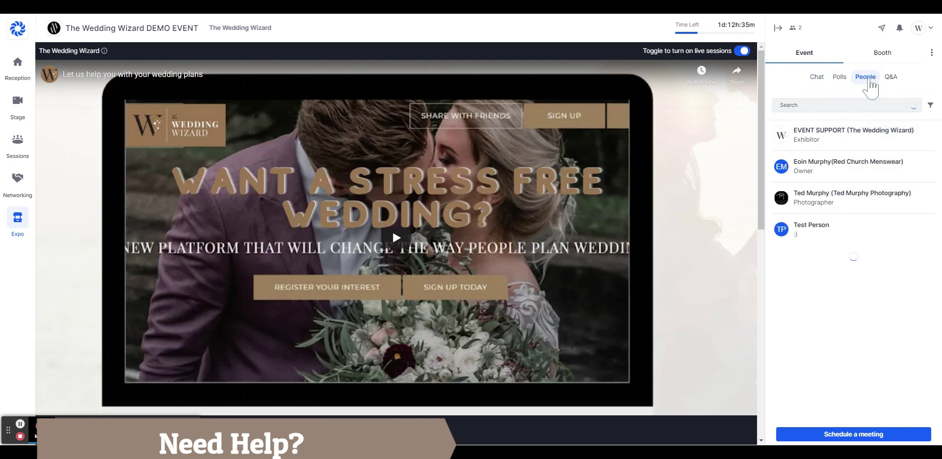
left_click(825, 136)
left_click(817, 76)
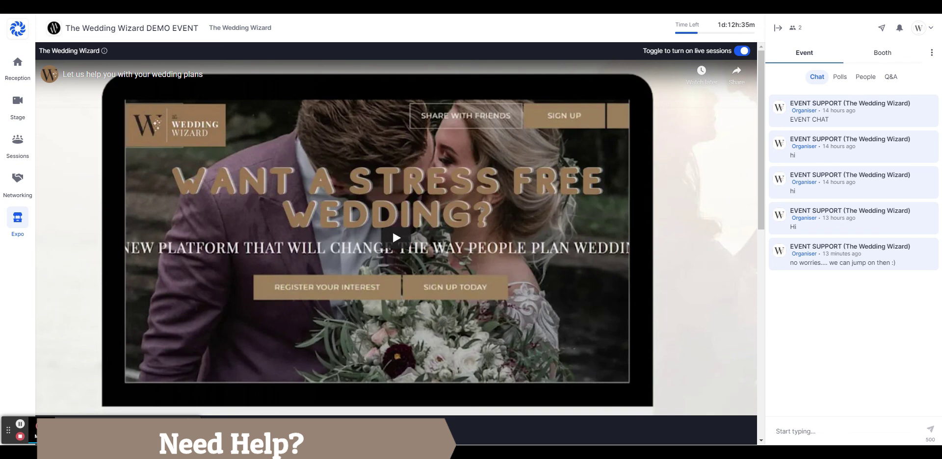
left_click(829, 113)
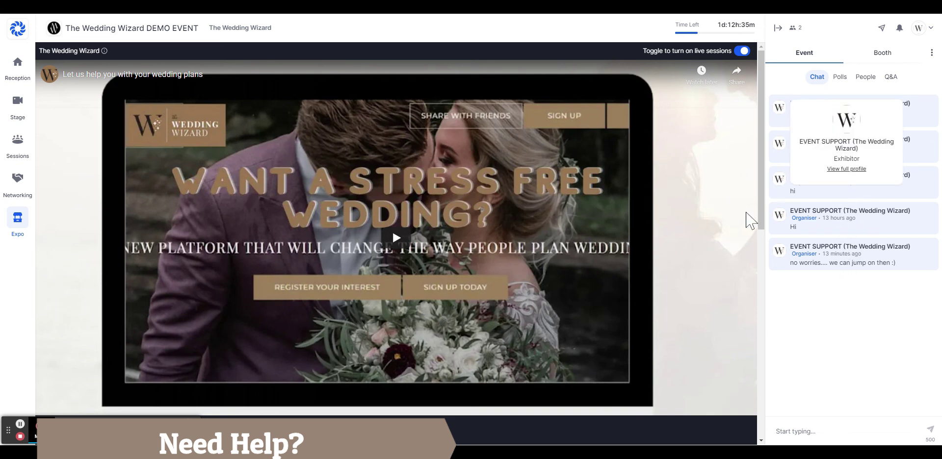
left_click(844, 302)
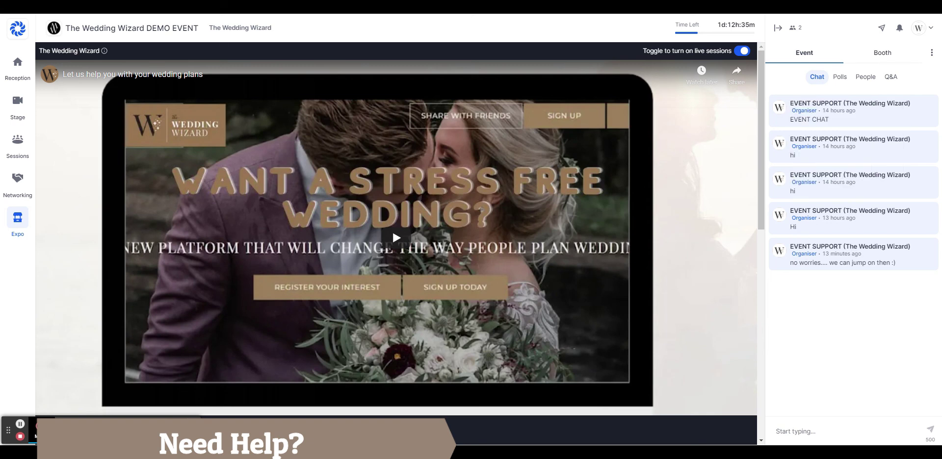